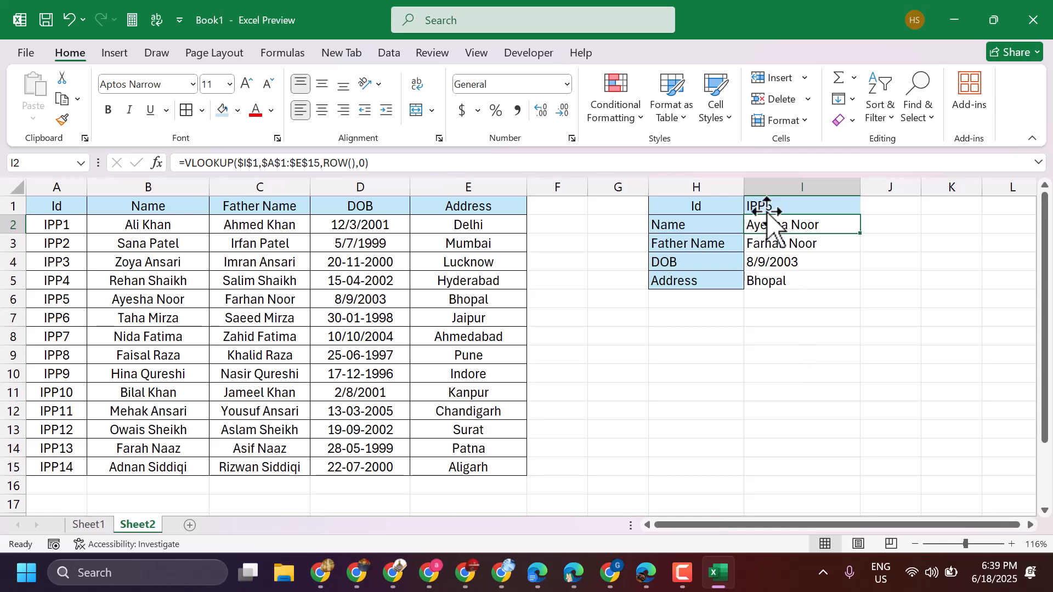
- Change the lookup Id in cell I1 to IPP9 to test the existing record lookup
double_click(766, 207)
left_click_drag(766, 206, 775, 206)
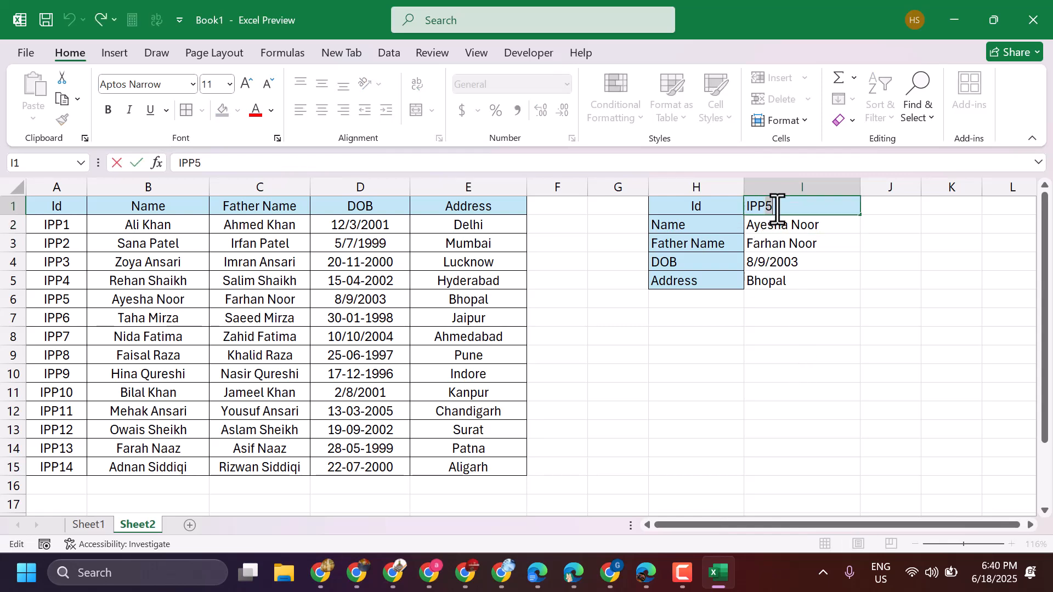
type("9")
key("Return")
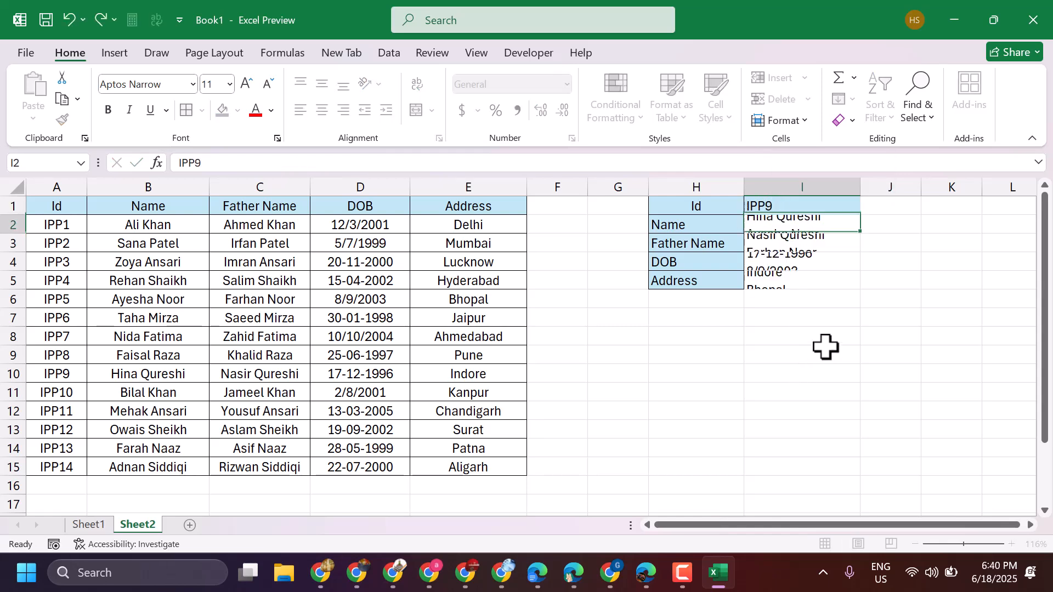
- Change the lookup Id in cell I1 to IPP2
left_click(766, 204)
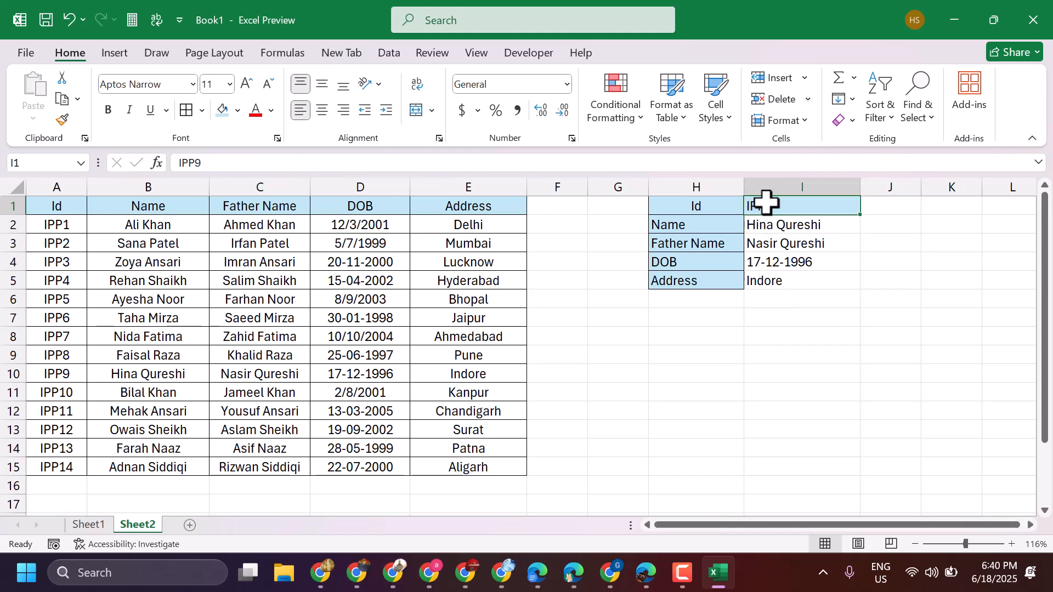
double_click(766, 204)
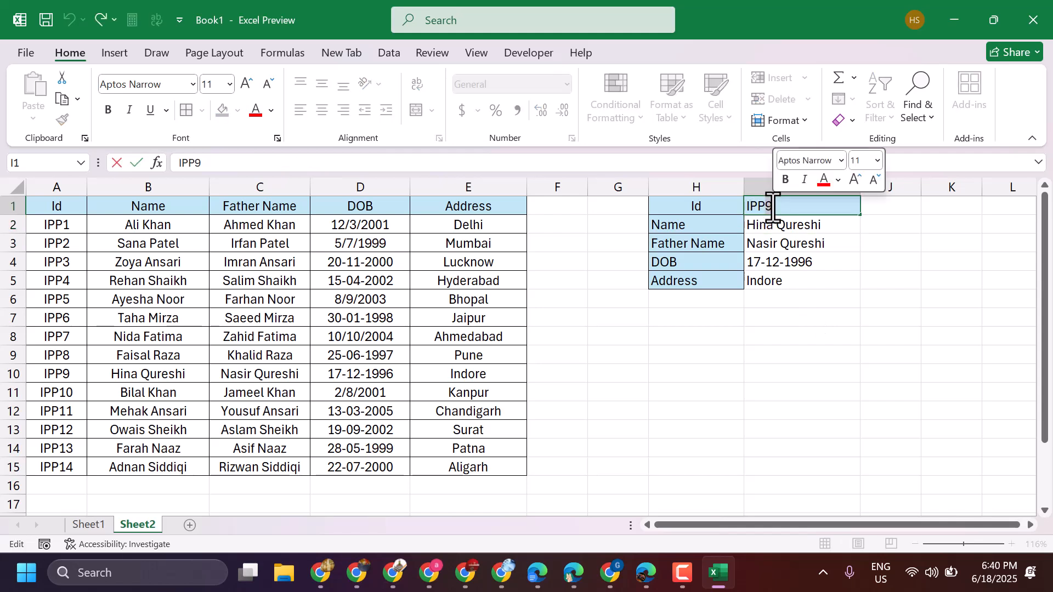
key("BackSpace")
type("2")
key("Return")
left_click(780, 354)
- Clear the contents of the lookup block H1:I5
left_click_drag(670, 202, 821, 274)
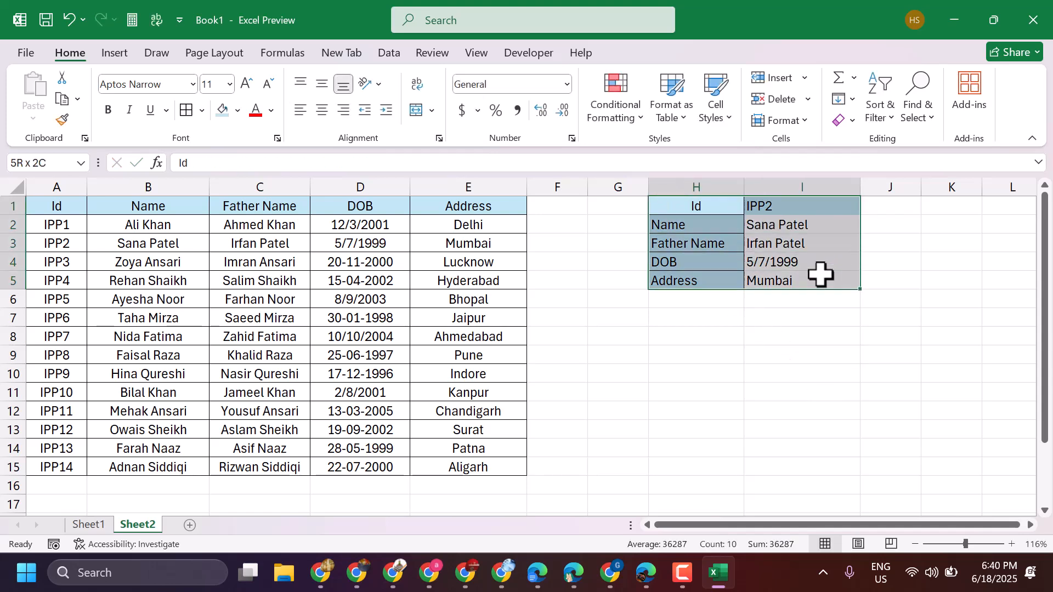
right_click(717, 242)
left_click(781, 306)
left_click(740, 370)
- Remove the fill colour and all borders from the range G1:I6
left_click_drag(617, 205, 835, 299)
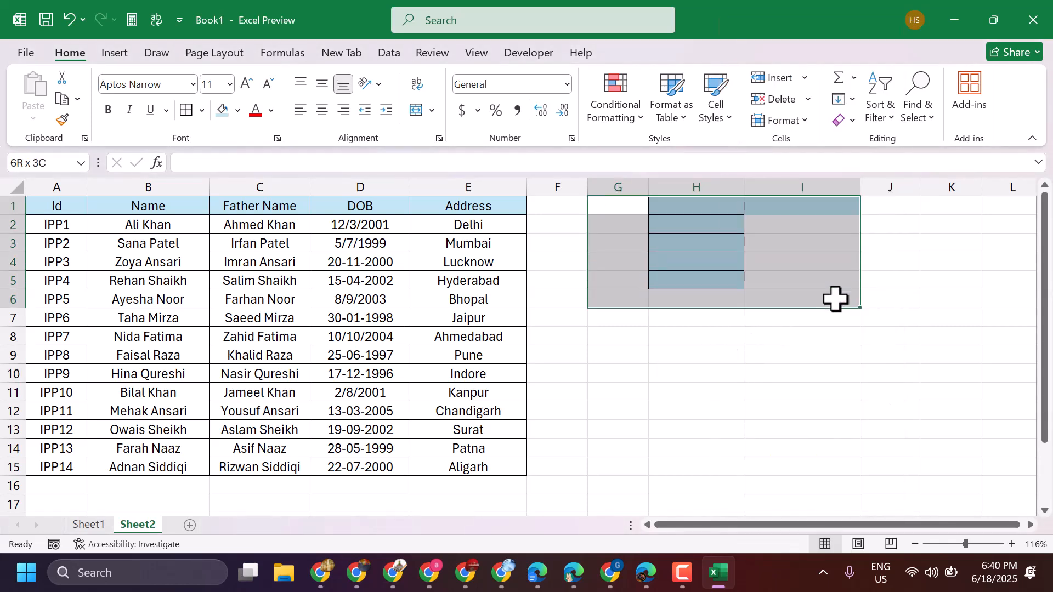
left_click(238, 111)
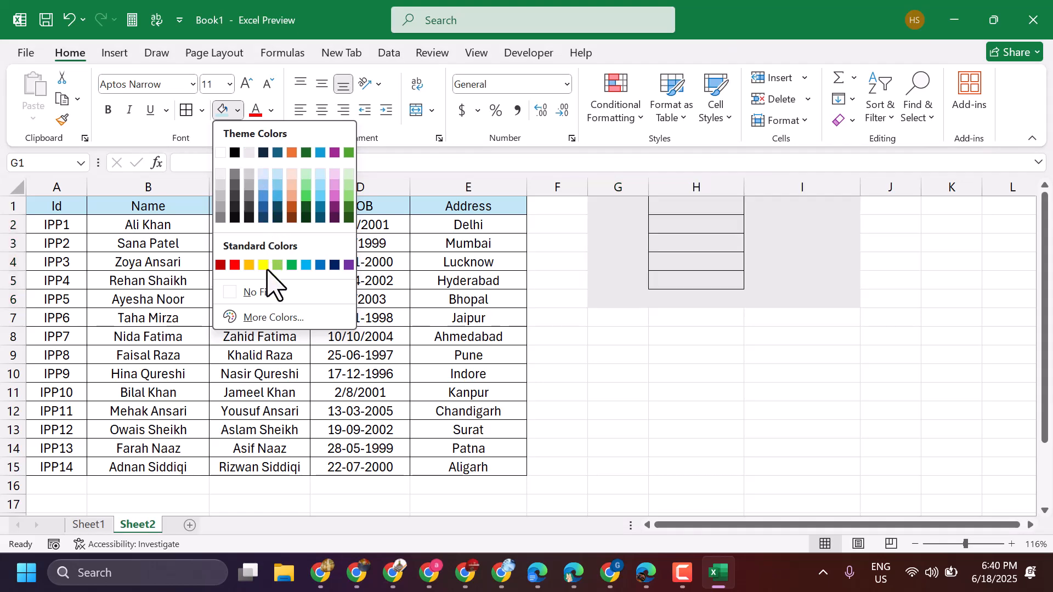
left_click(261, 293)
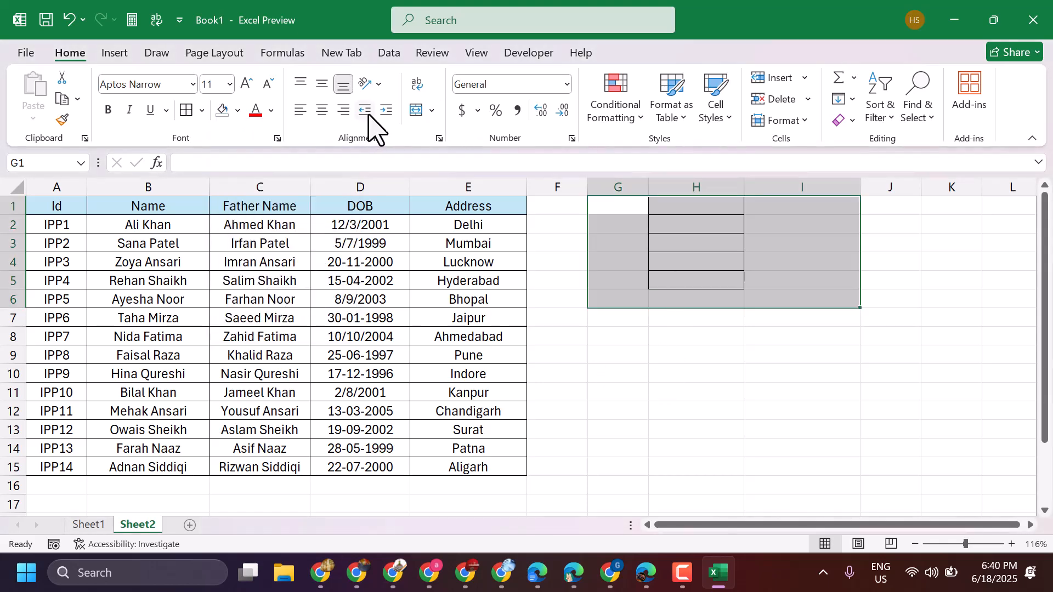
left_click(203, 111)
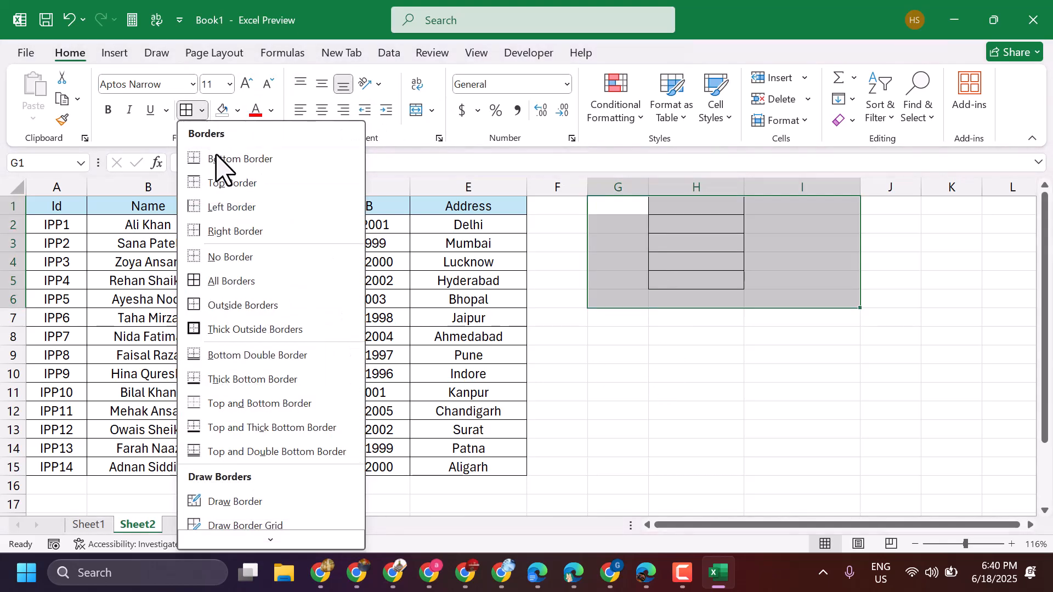
left_click(263, 259)
left_click(619, 390)
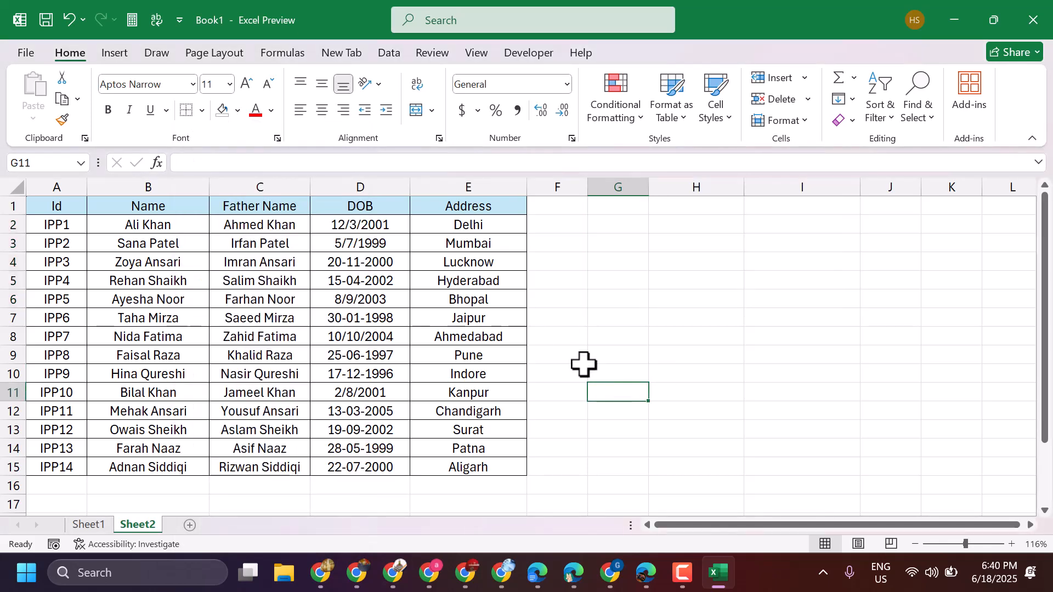
- Copy the header row A1:E1 and paste it transposed as a vertical list starting at H1
left_click_drag(60, 206, 478, 211)
right_click(189, 207)
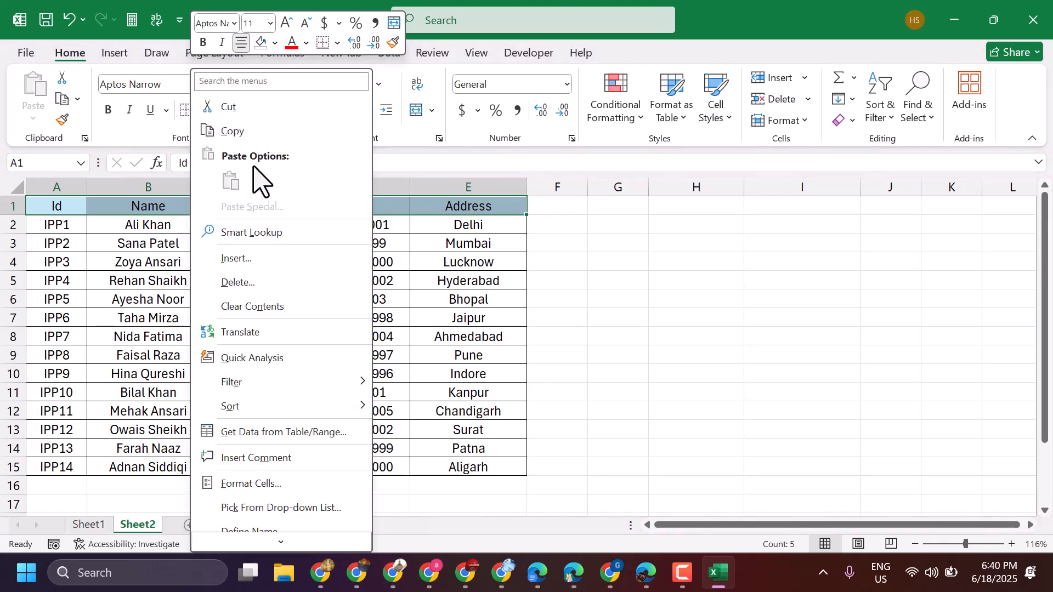
left_click(230, 132)
left_click(667, 207)
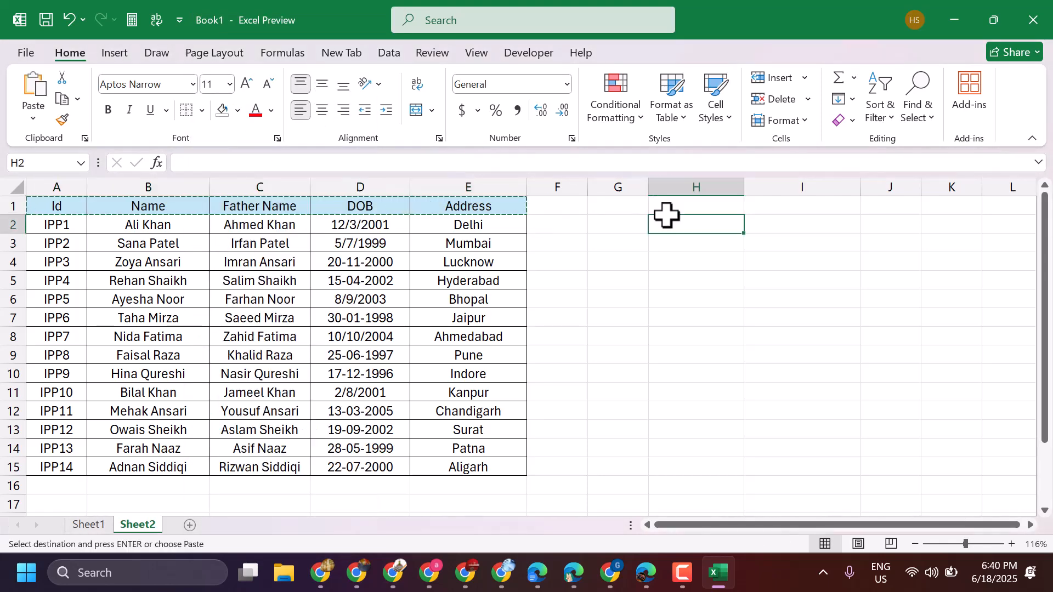
right_click(666, 206)
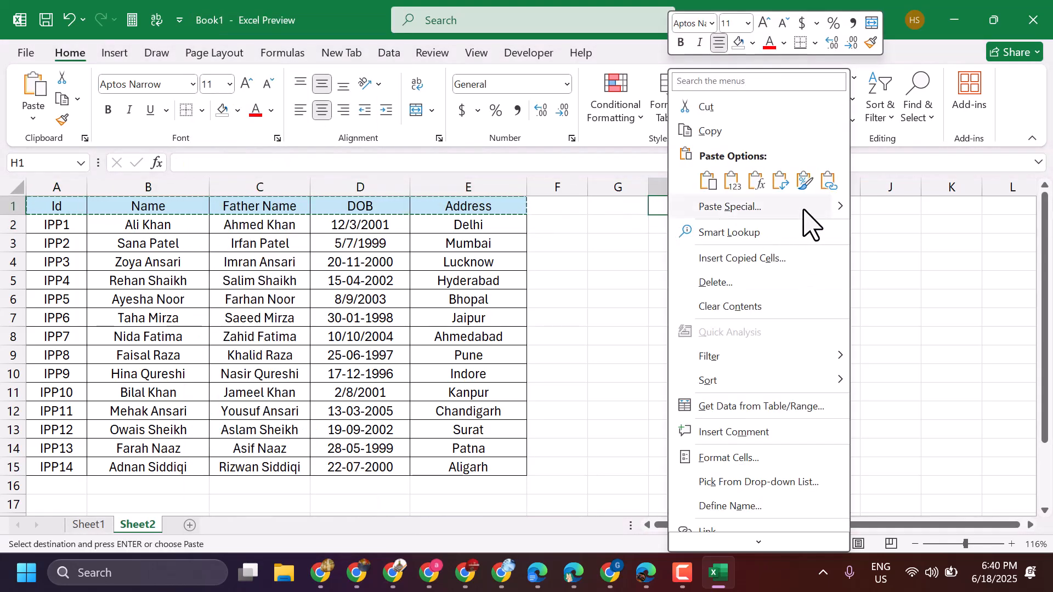
left_click(783, 183)
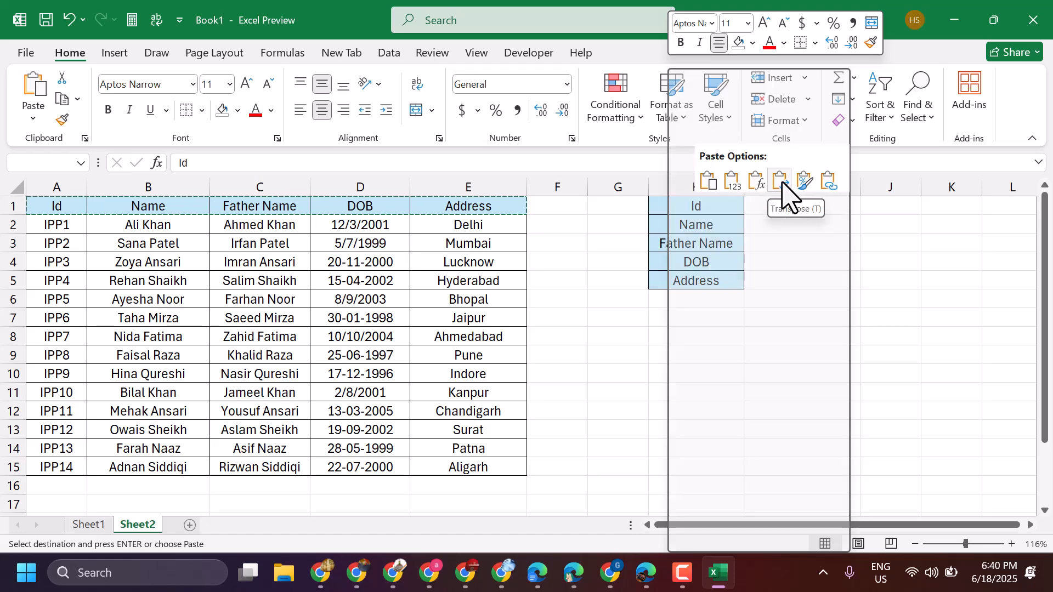
left_click(770, 207)
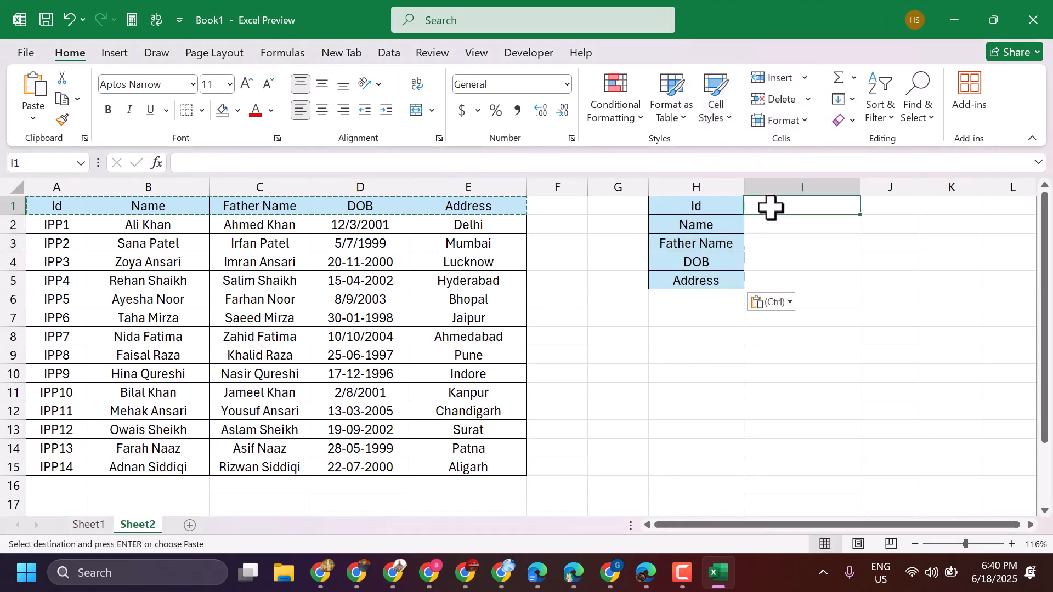
left_click(651, 369)
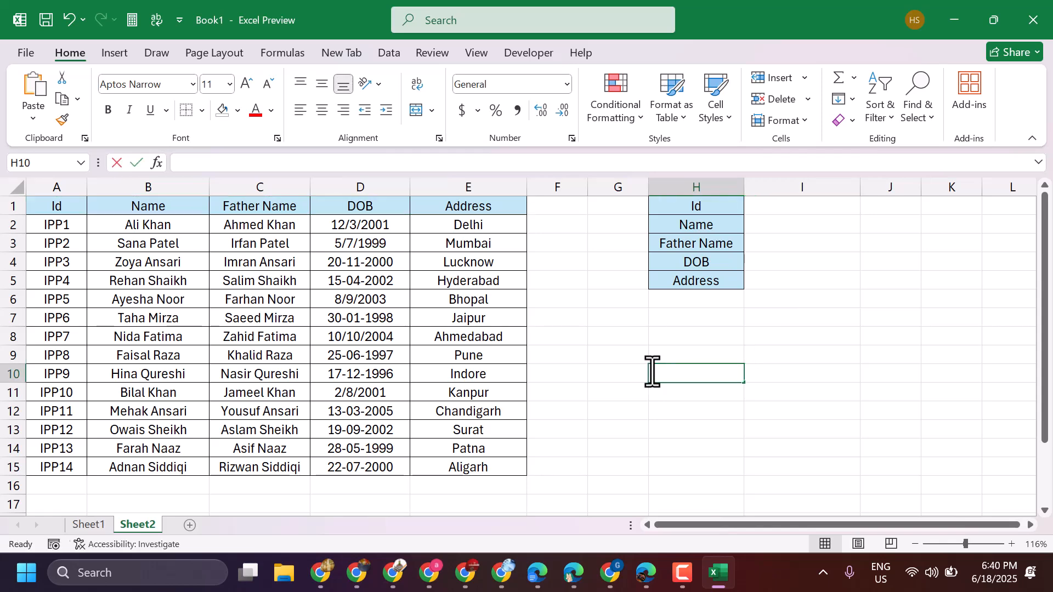
- Enter the lookup Id IPP5 in cell I1 beside the Id label
left_click(774, 207)
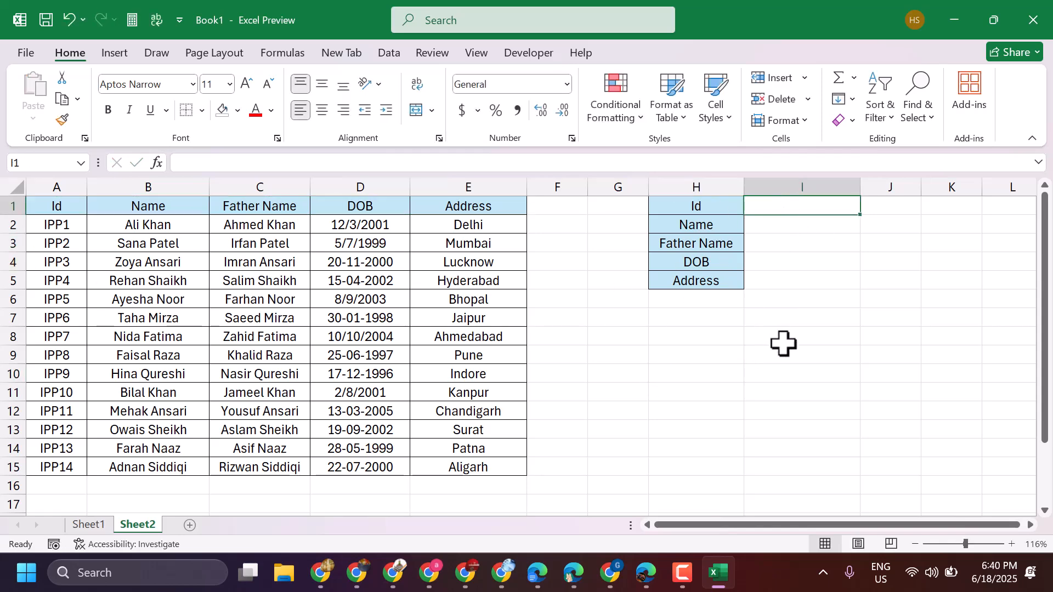
type("i")
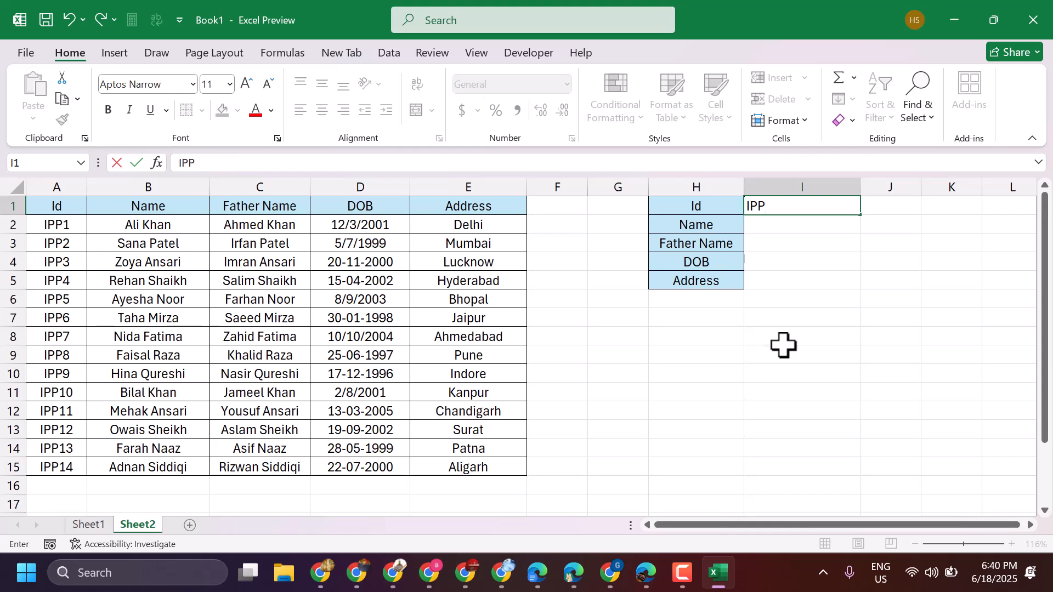
left_click(768, 229)
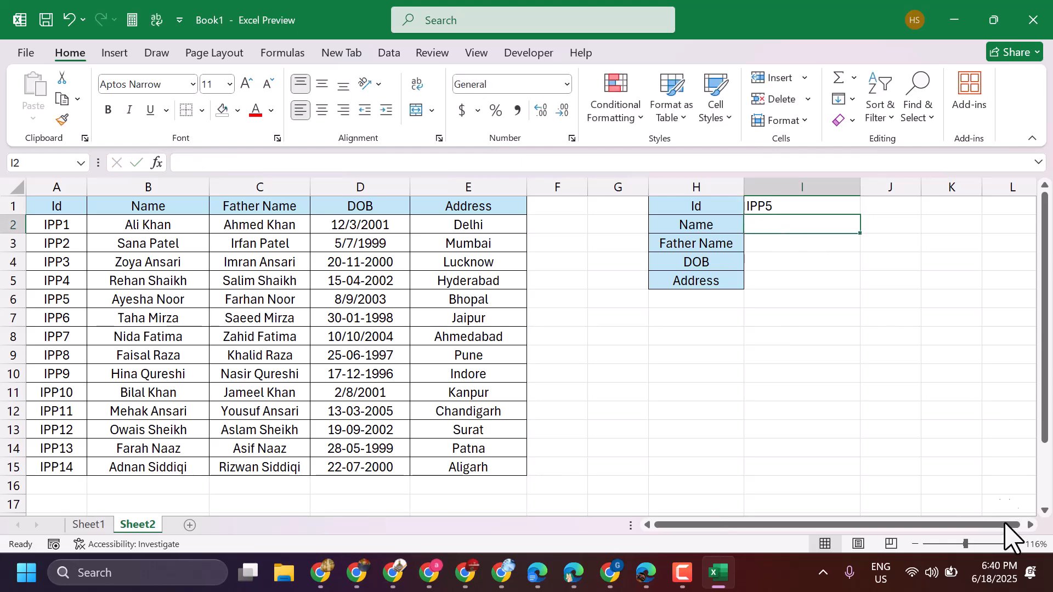
left_click(975, 544)
left_click_drag(1044, 351, 1044, 329)
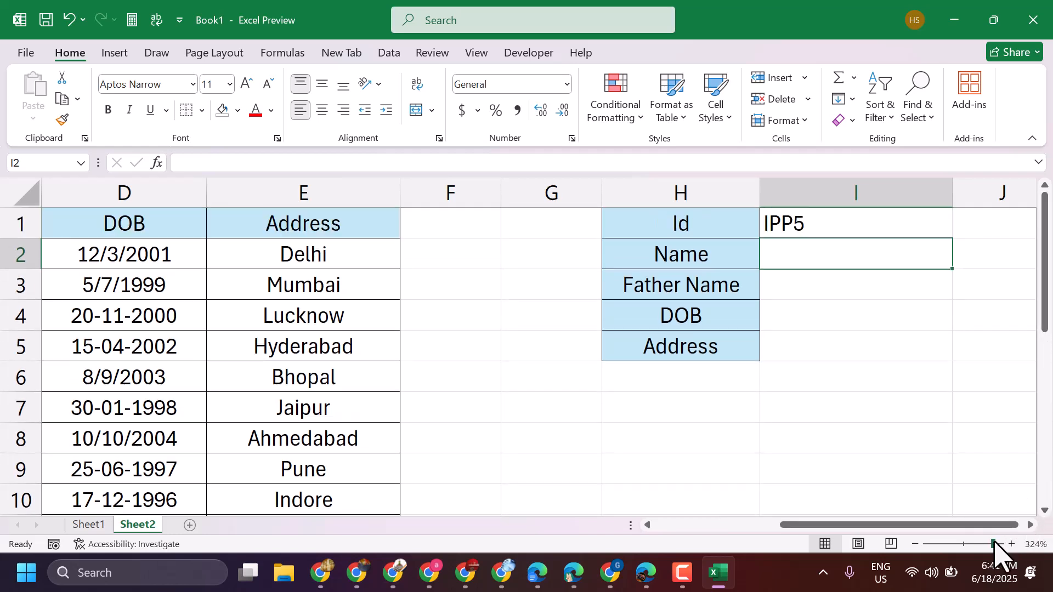
left_click(994, 544)
left_click_drag(960, 525, 982, 525)
double_click(625, 255)
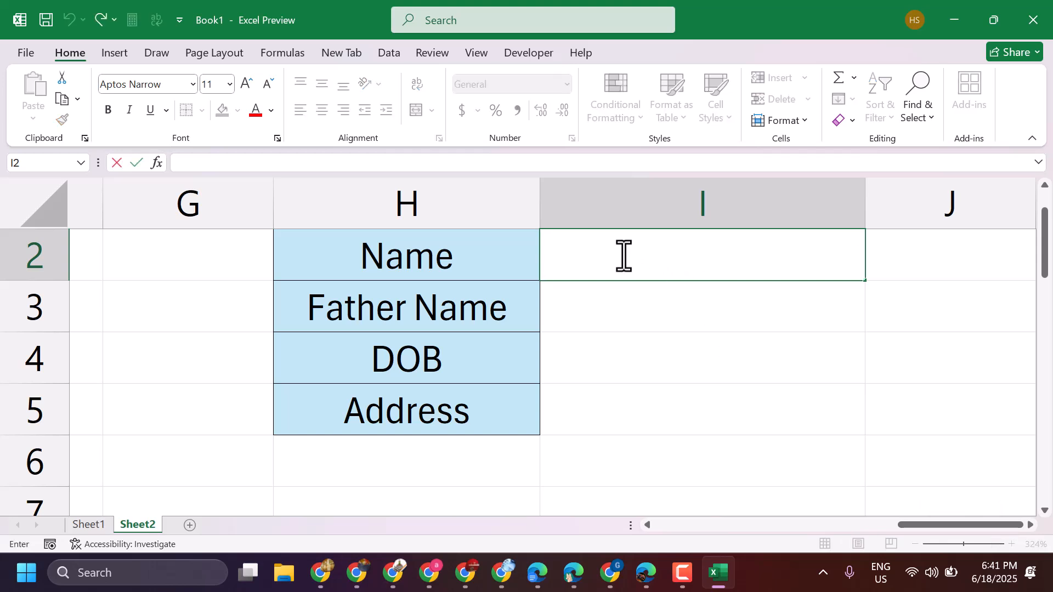
type("-")
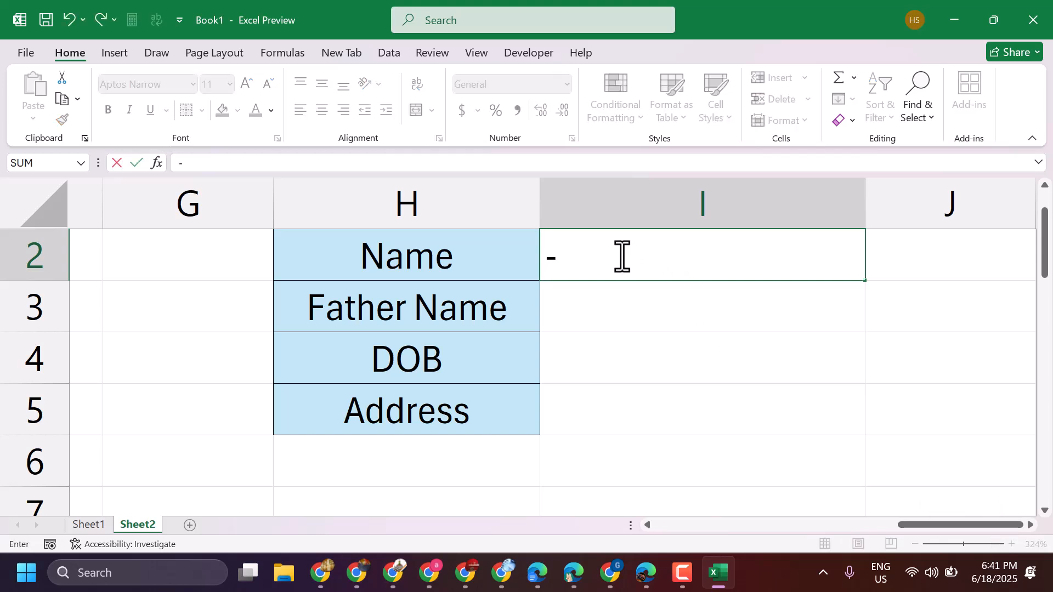
key("BackSpace")
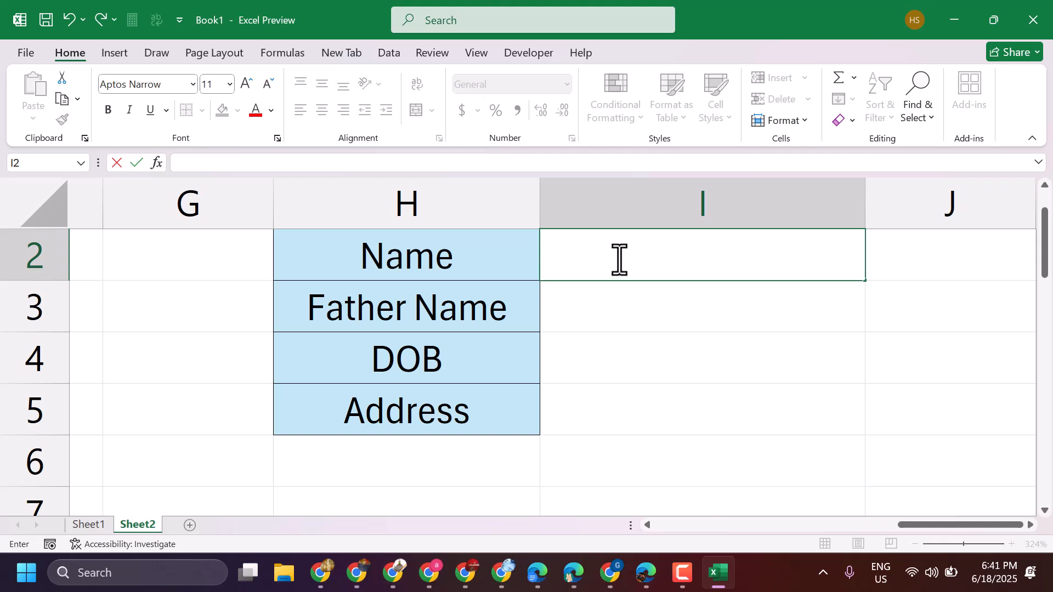
type("=vl")
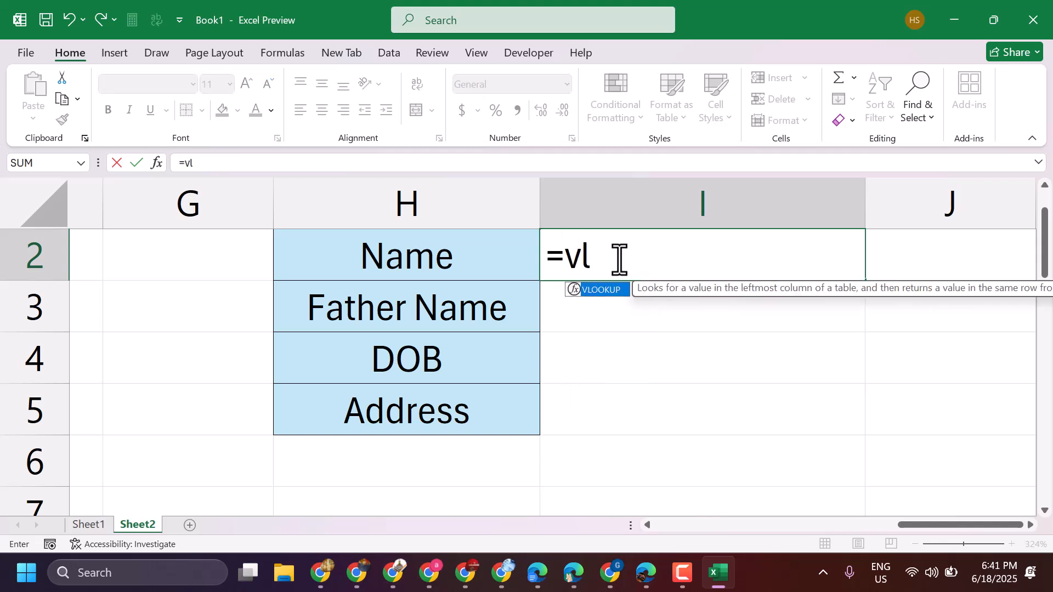
double_click(602, 291)
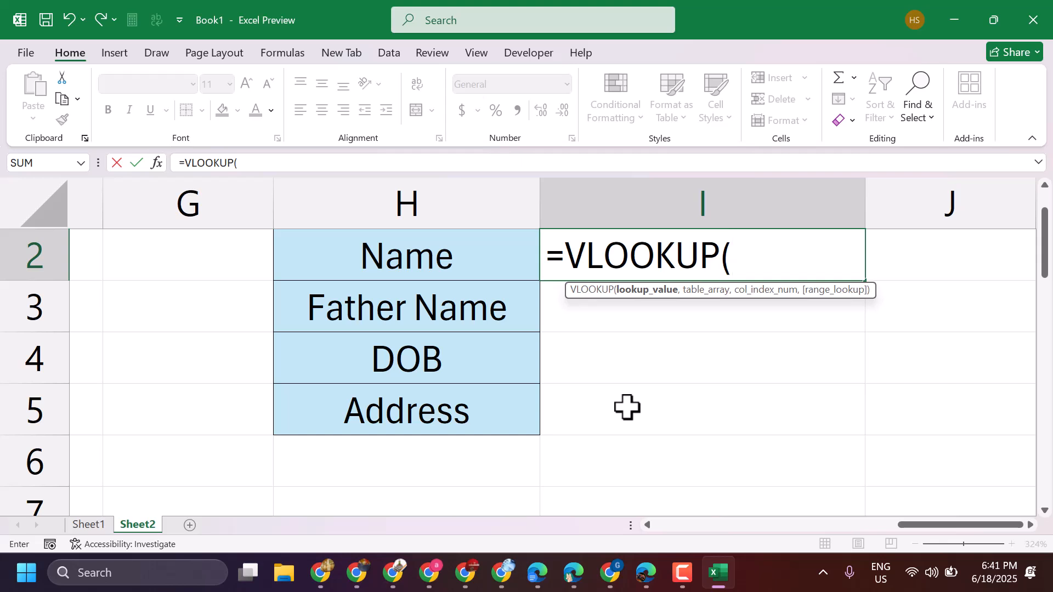
left_click_drag(1044, 250, 1044, 231)
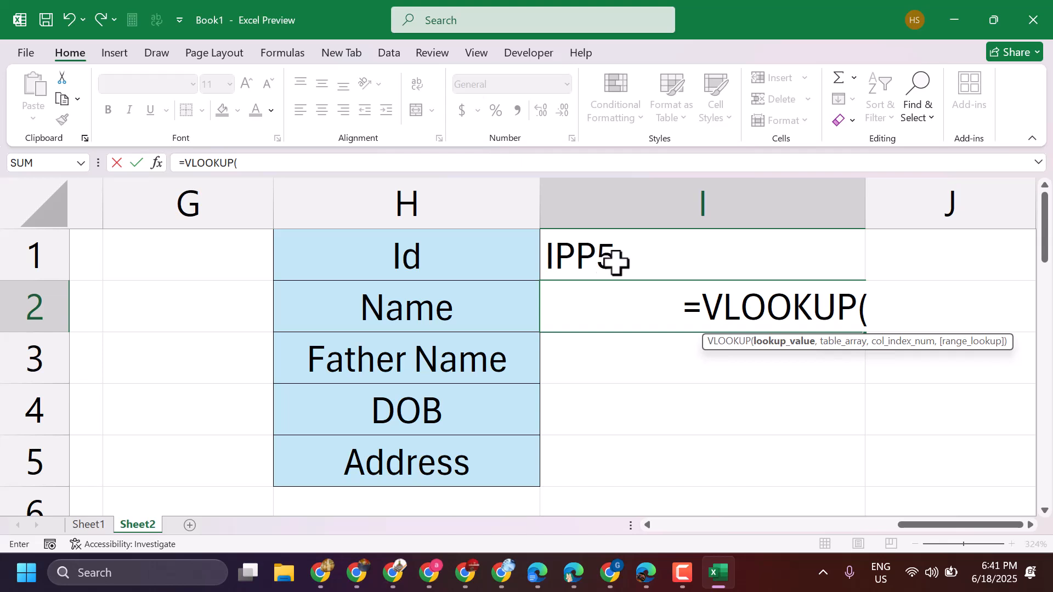
key("Left")
key("Up")
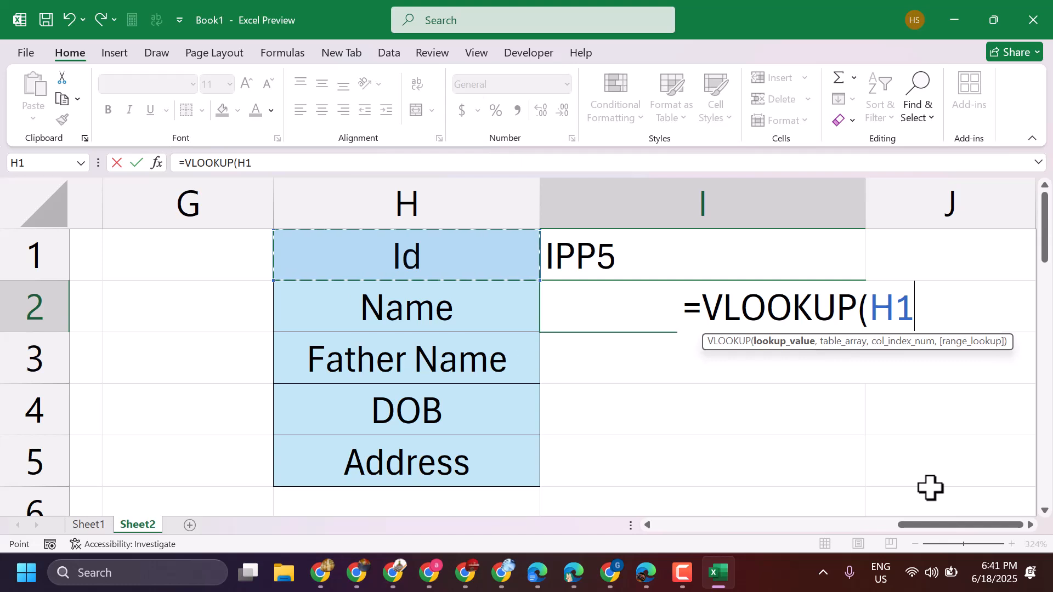
left_click(829, 443)
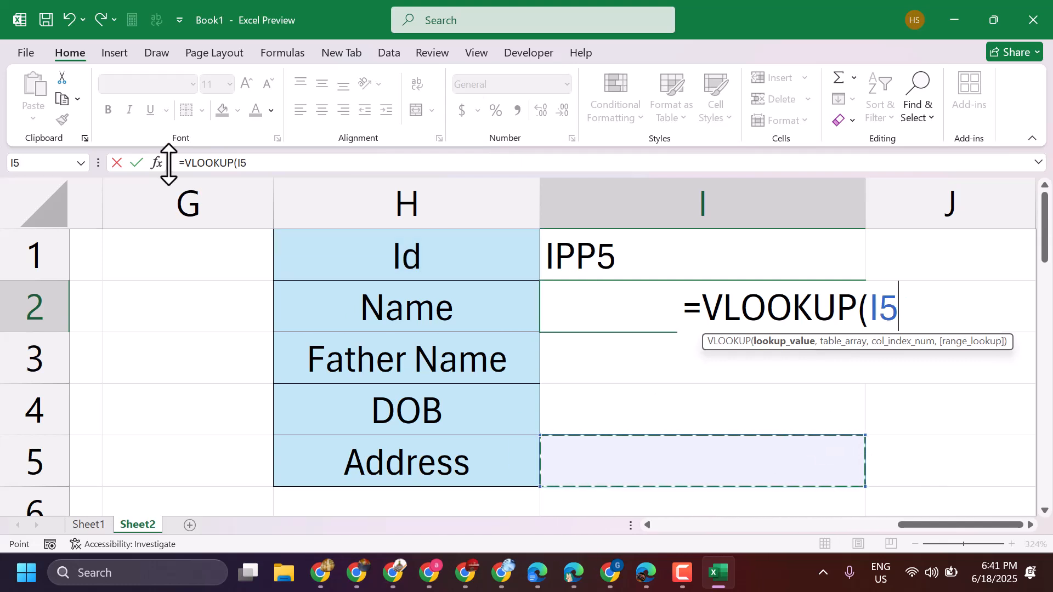
left_click(116, 162)
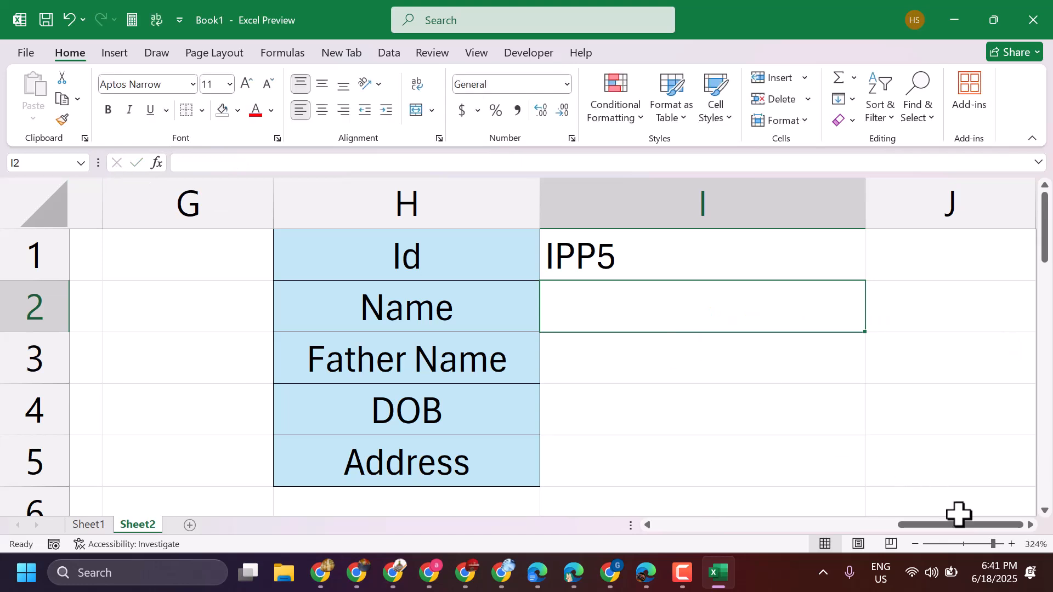
- Start a VLOOKUP formula in I2 beside the Name label, using the Id in I1 as the lookup value
left_click(979, 544)
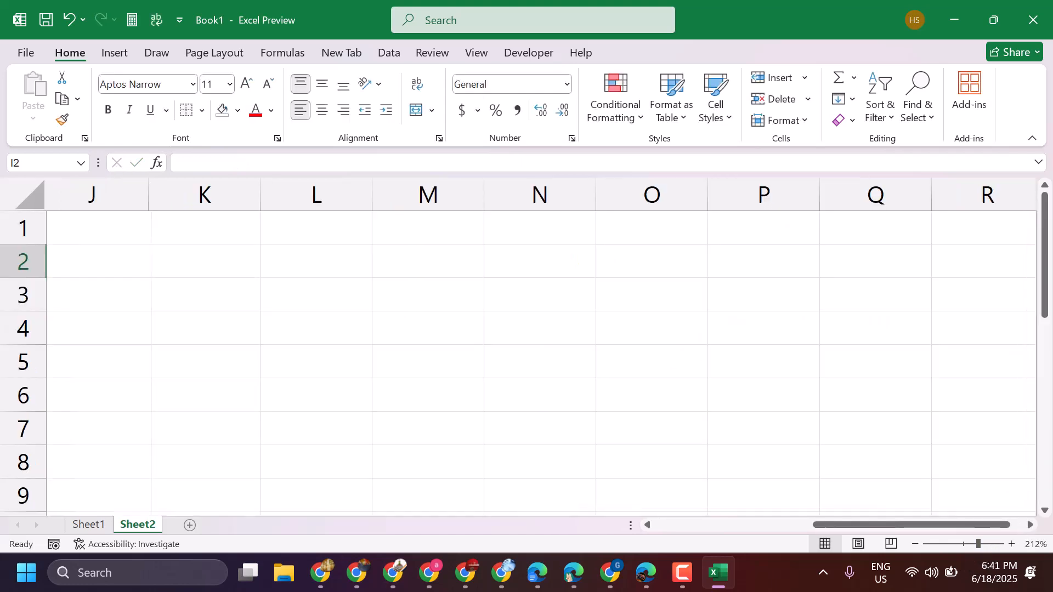
left_click_drag(1044, 298, 1045, 225)
mouse_move(822, 526)
left_mouse_down()
mouse_move(744, 523)
mouse_move(815, 520)
left_mouse_up()
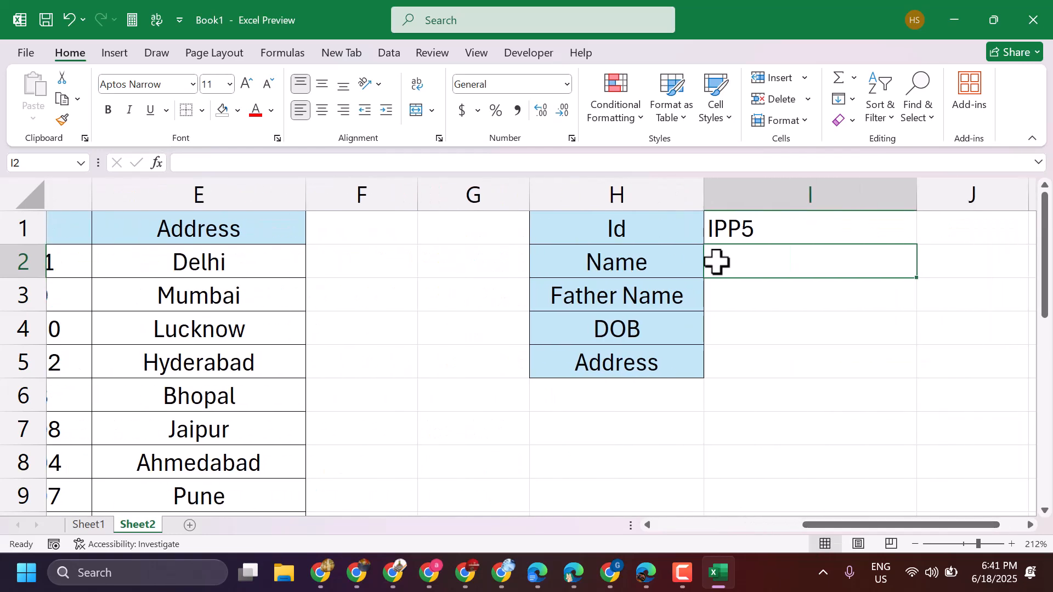
type("=")
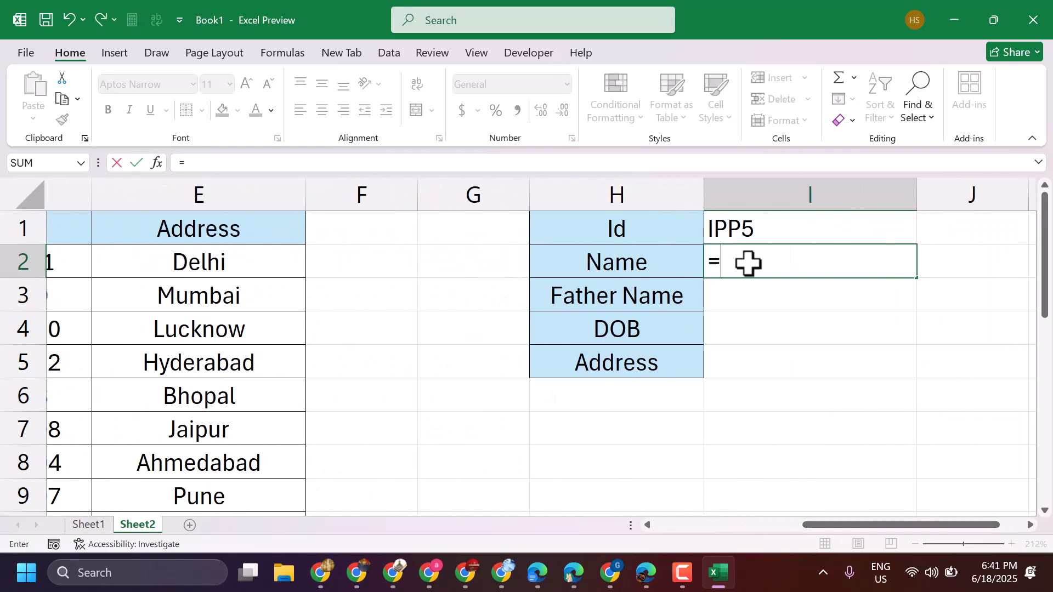
type("vl")
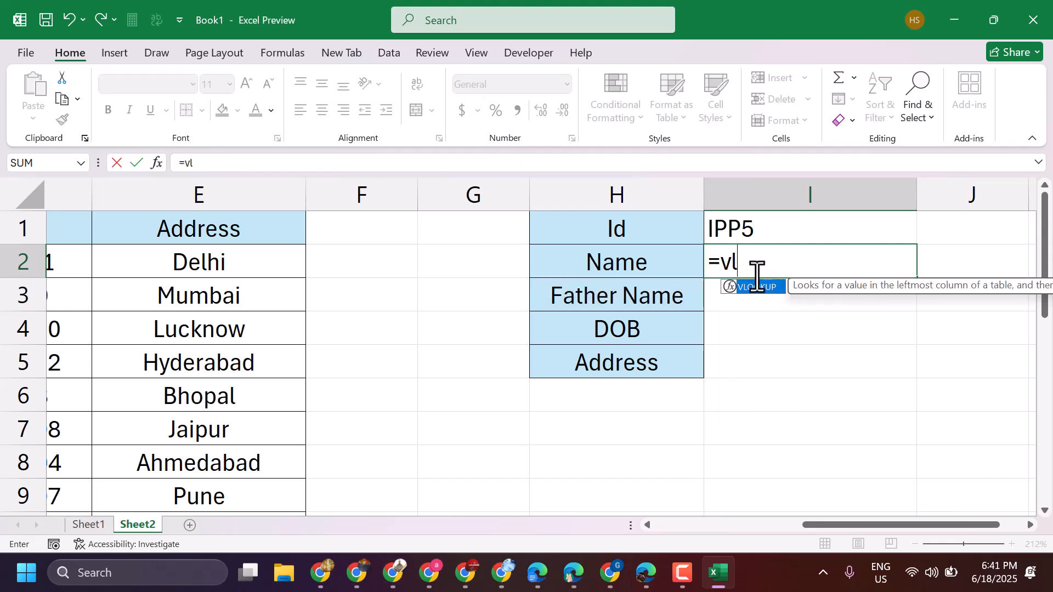
key("Tab")
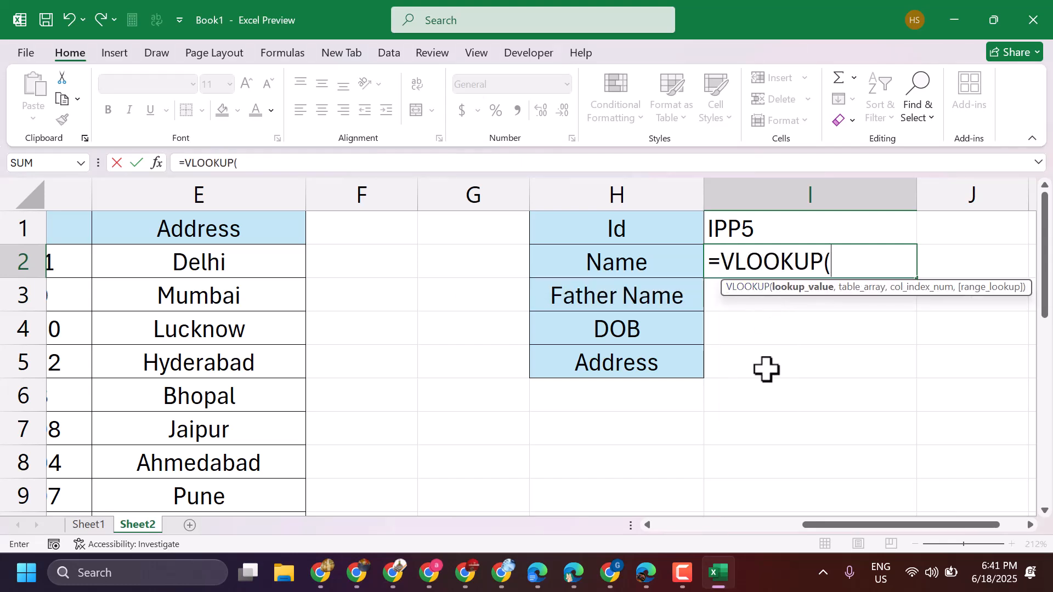
left_click(737, 222)
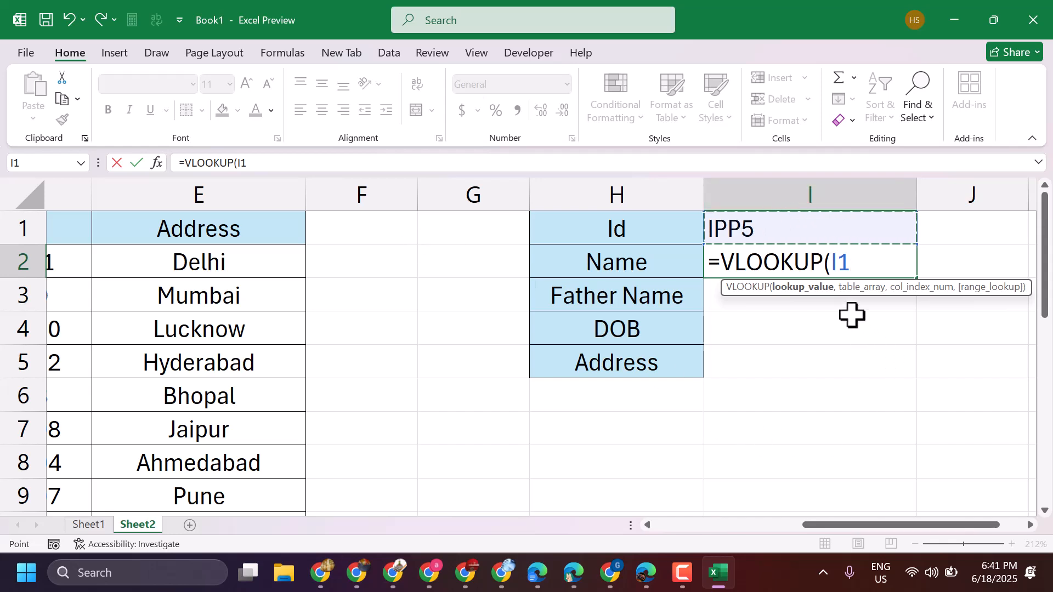
type(",")
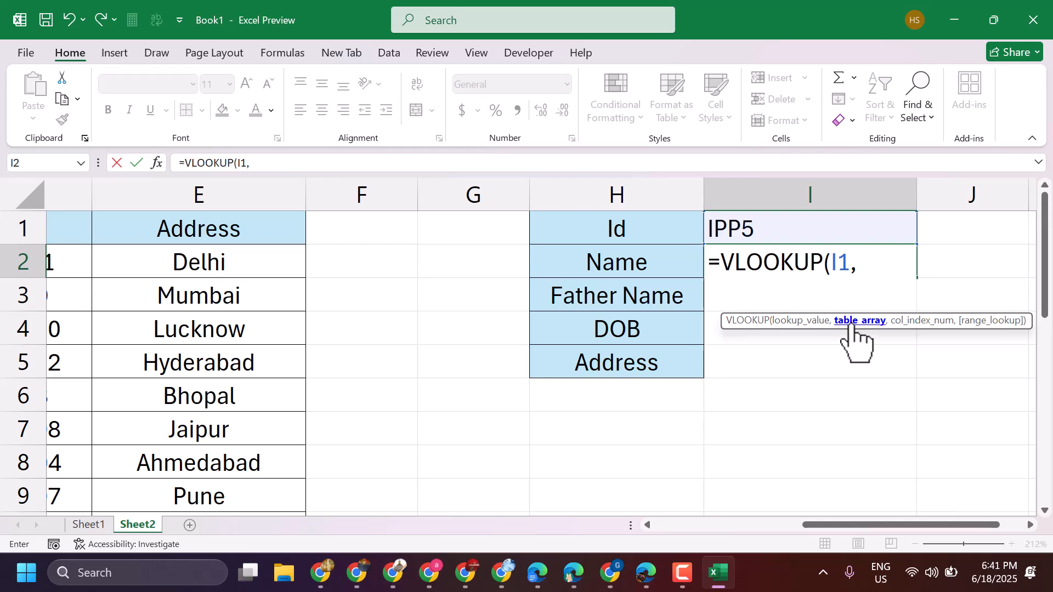
- Set the VLOOKUP table array to the whole data table A1:E15, including its header row
left_click_drag(834, 525, 585, 528)
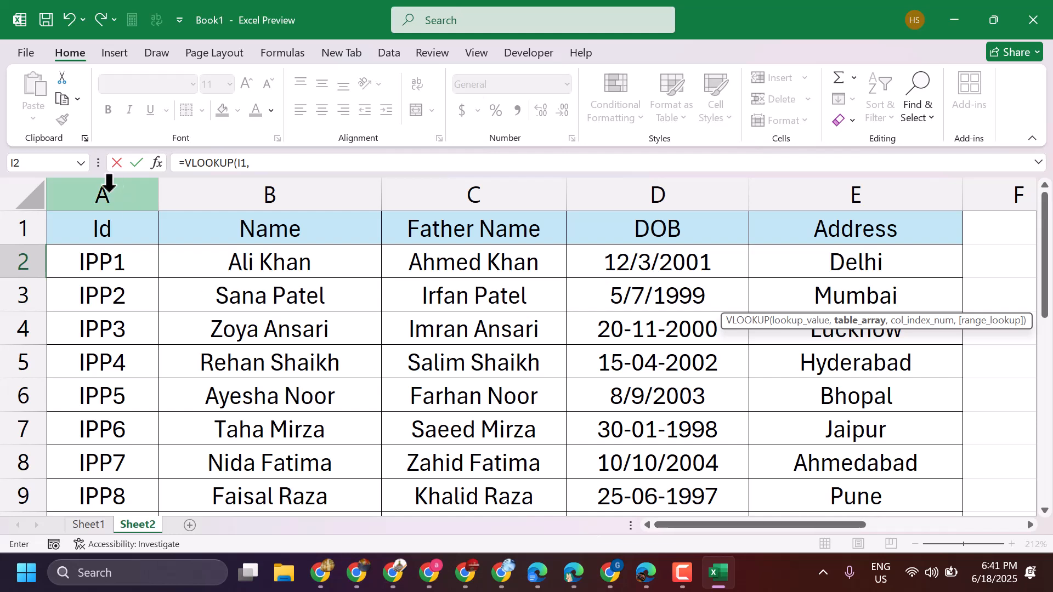
left_click(93, 229)
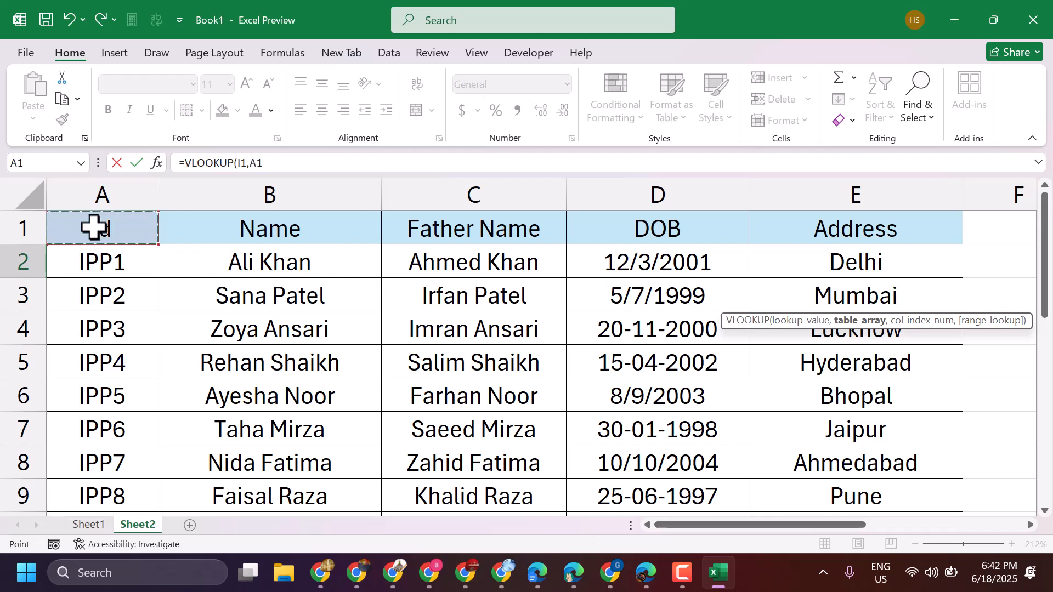
key("shift+Right")
key("shift+Right")
key("shift+Right")
key("shift+Right")
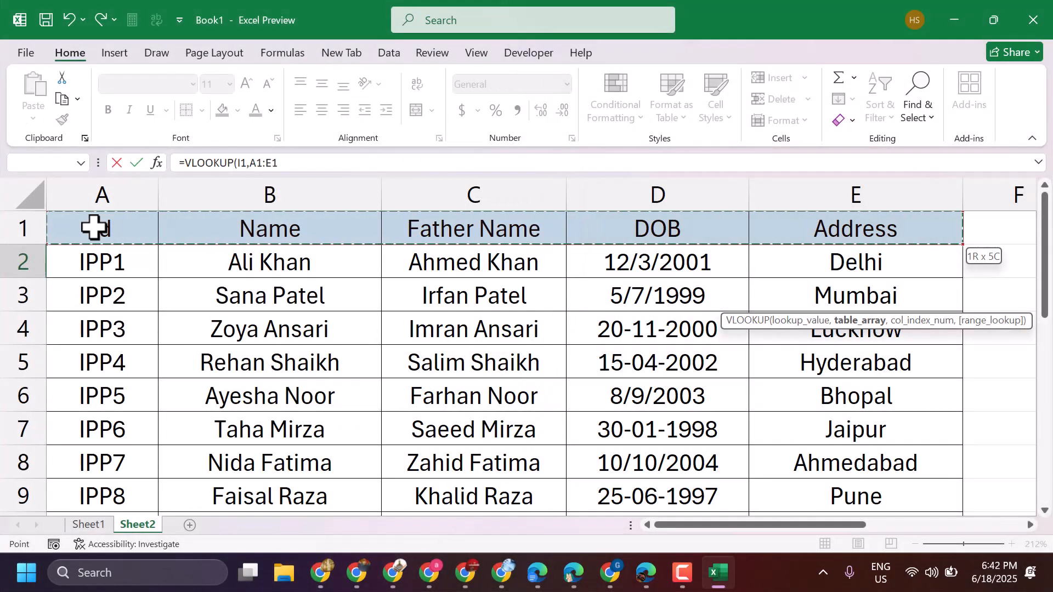
key("ctrl+shift+Down")
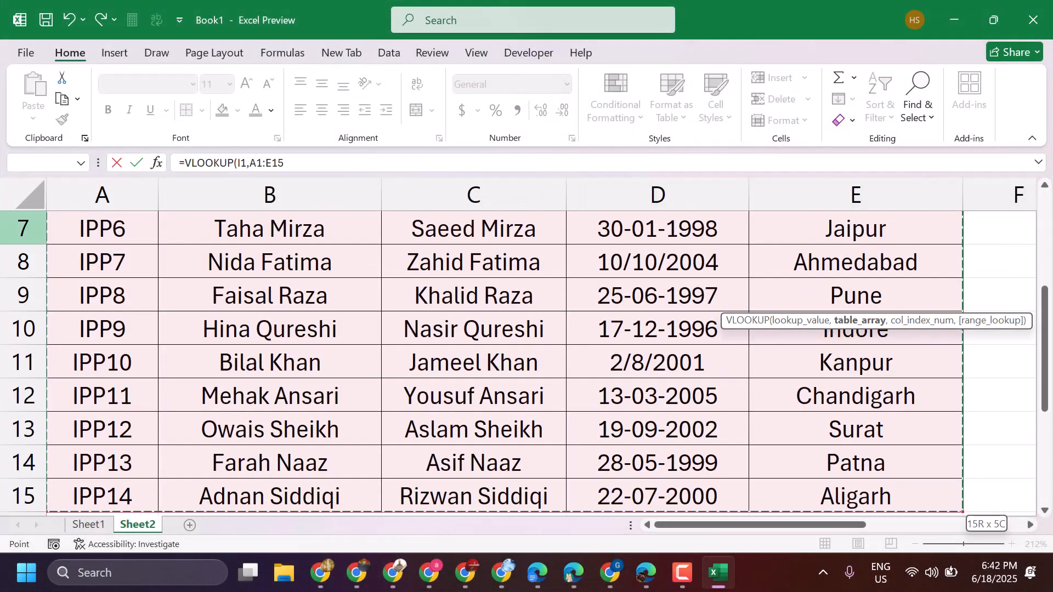
scroll(589, 369, "up", 1)
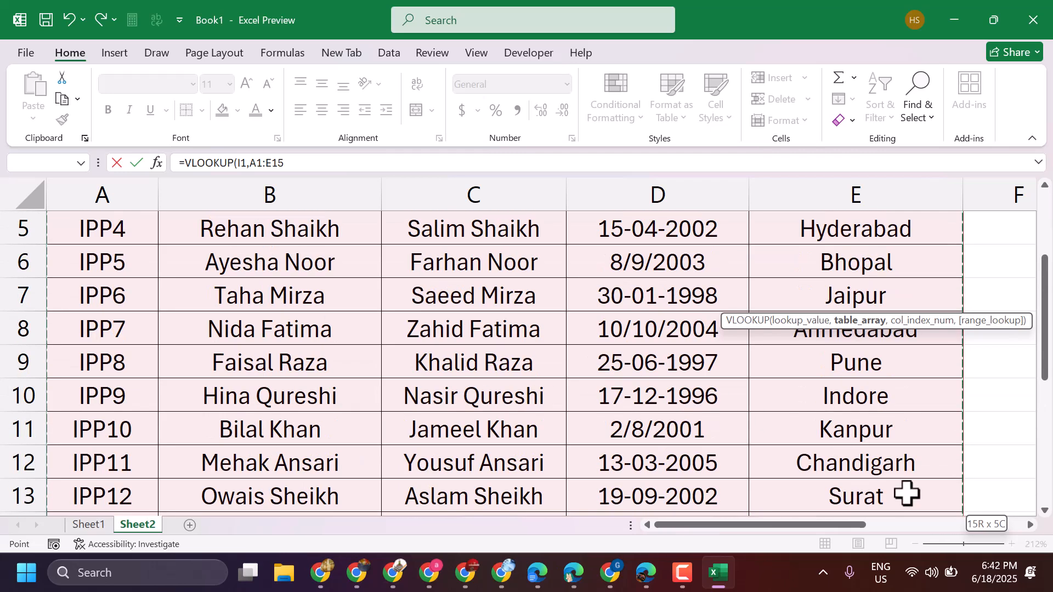
left_click_drag(847, 527, 1014, 529)
left_click_drag(1050, 299, 1037, 155)
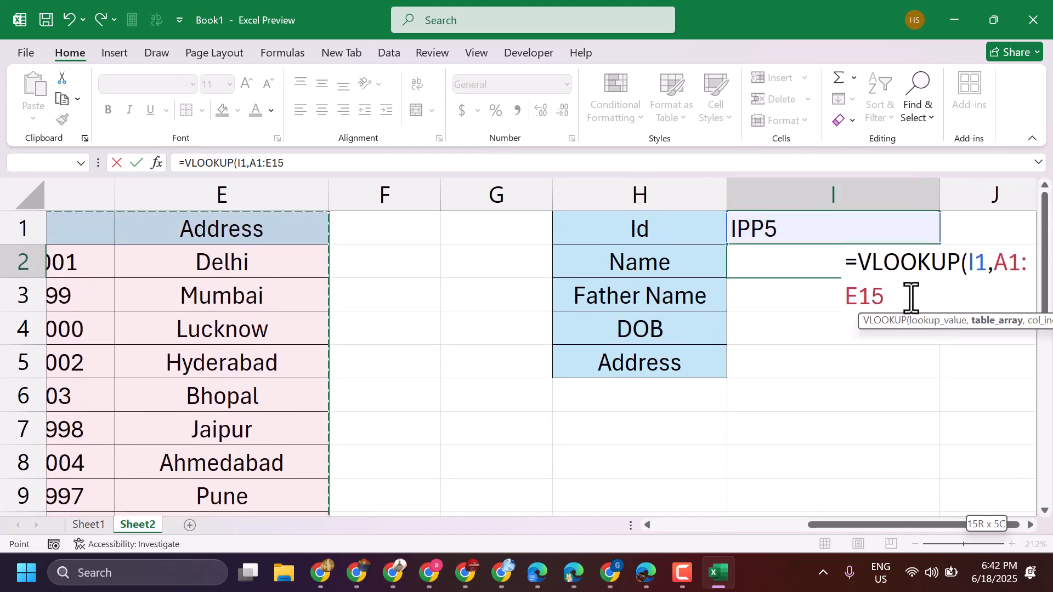
- Complete the formula with ROW() as the column index and 0 for exact match, and fill it down to I5
type(",")
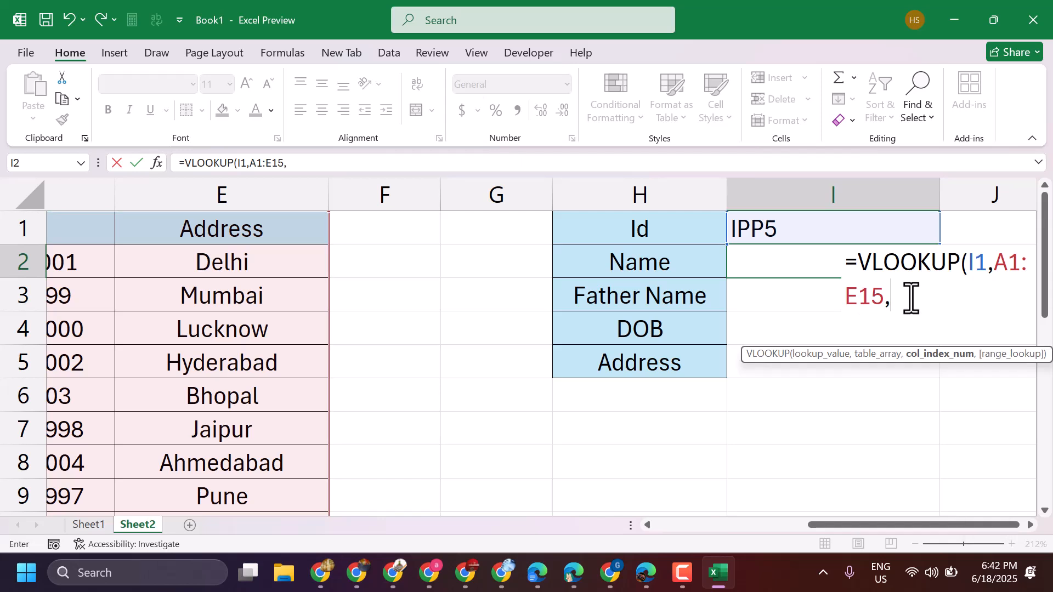
type("row")
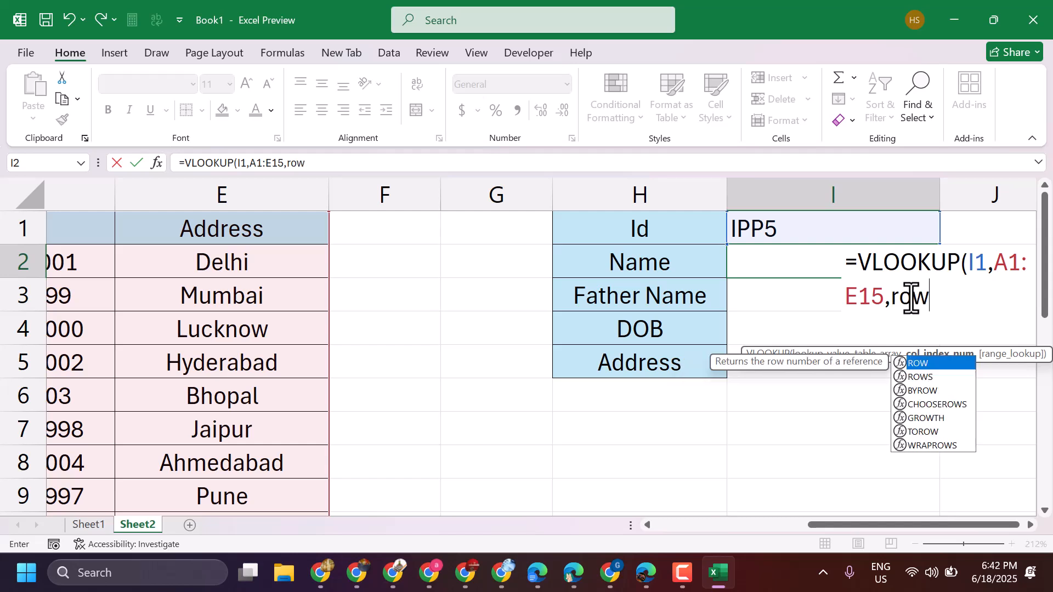
double_click(926, 364)
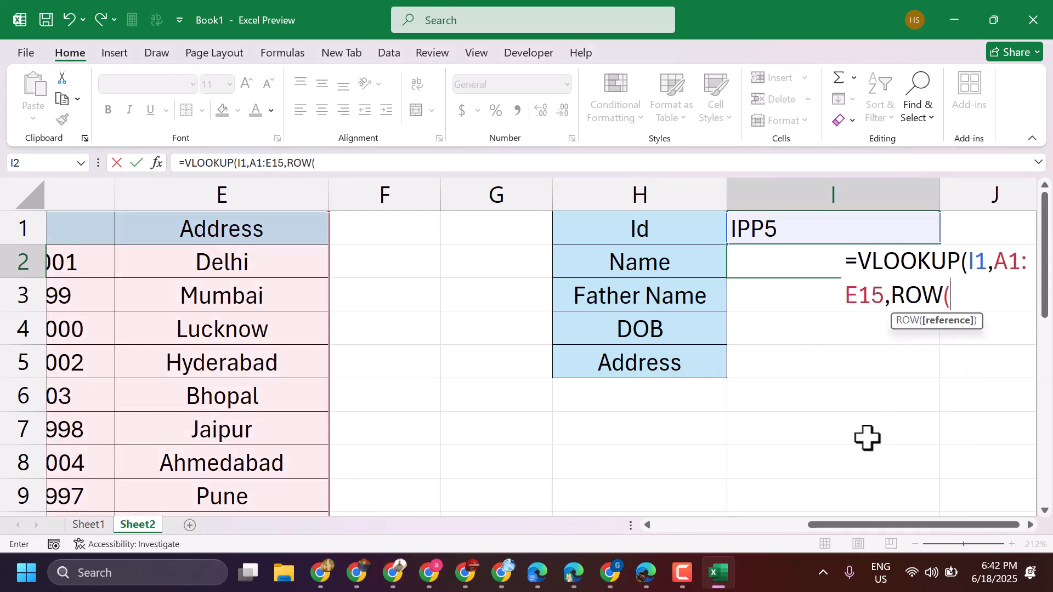
type(")")
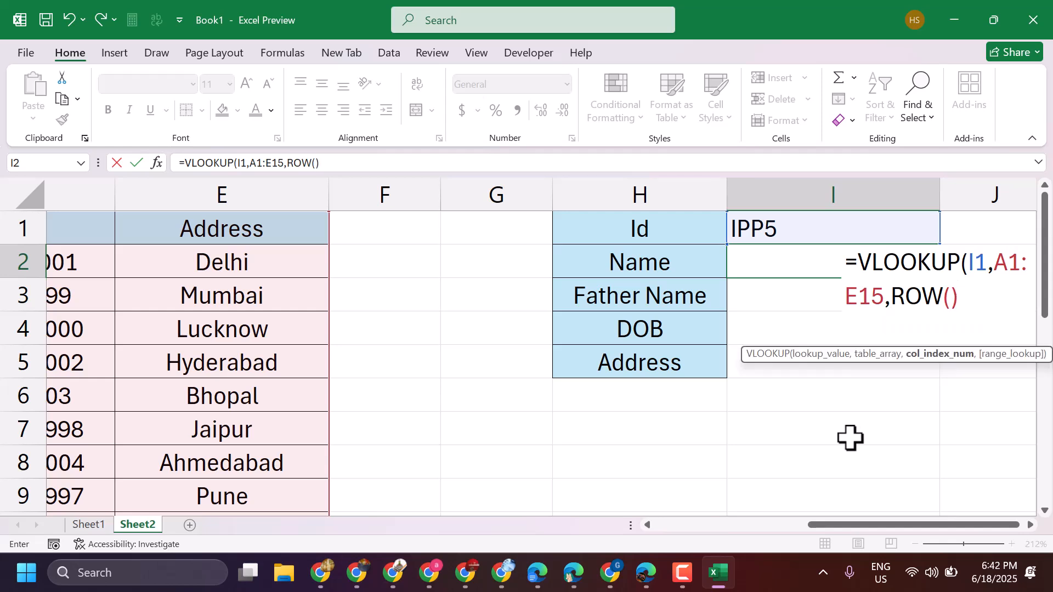
type(",")
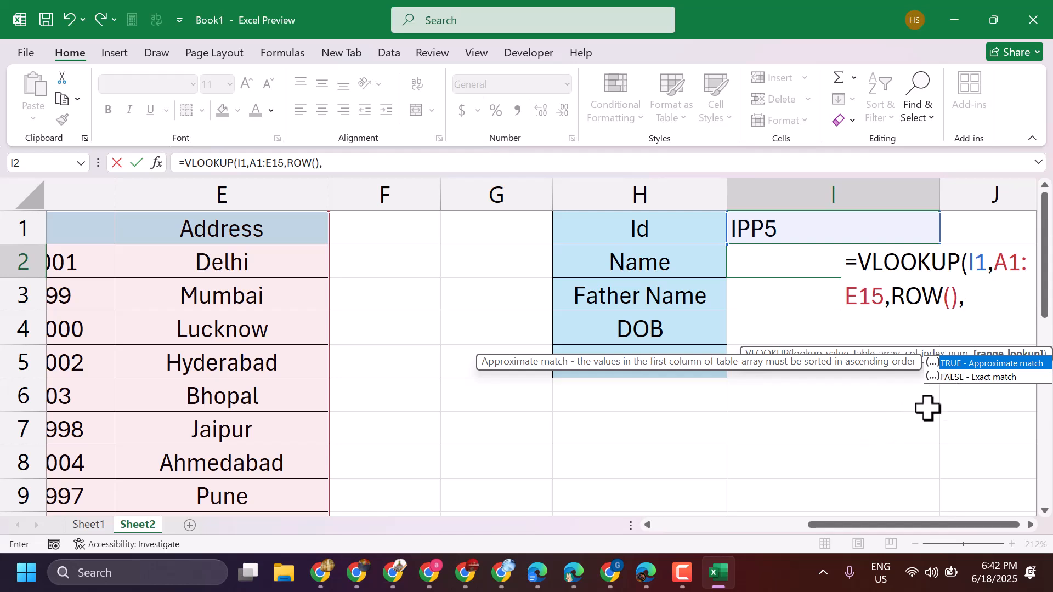
type("0")
key("Return")
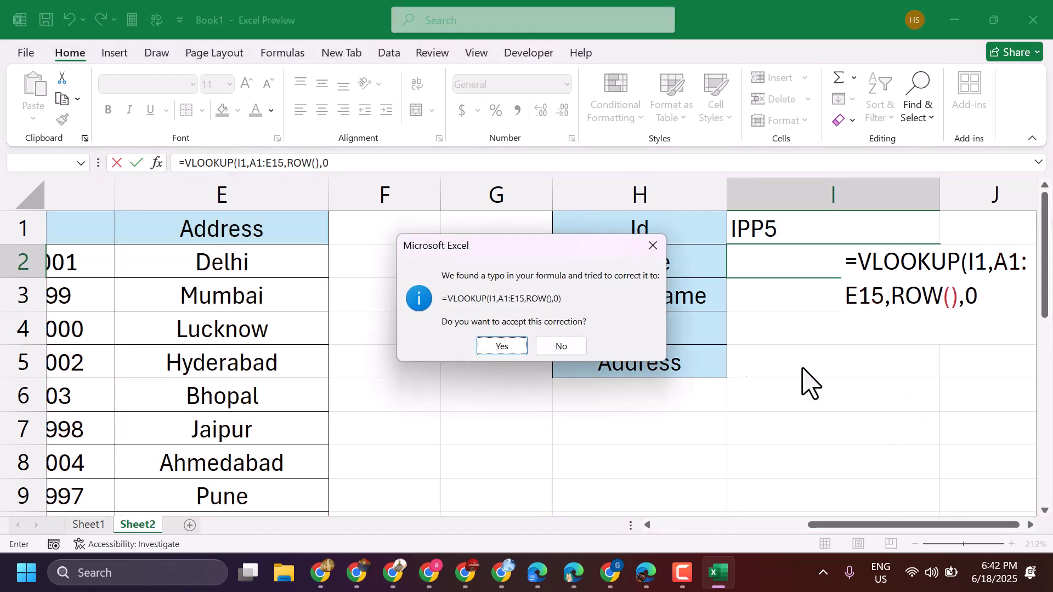
left_click(518, 354)
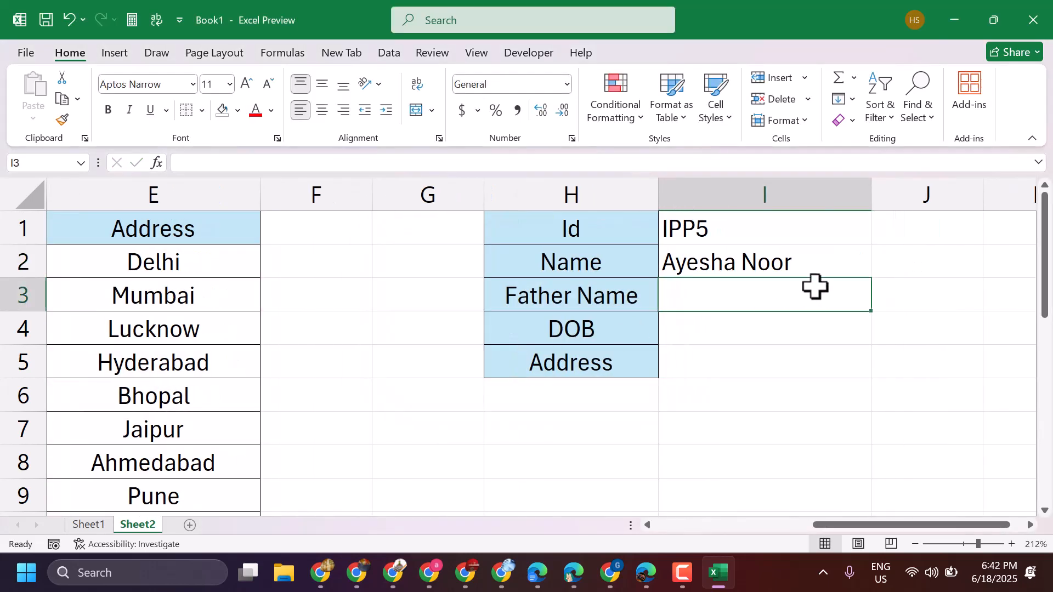
left_click(804, 265)
left_click_drag(871, 280, 874, 373)
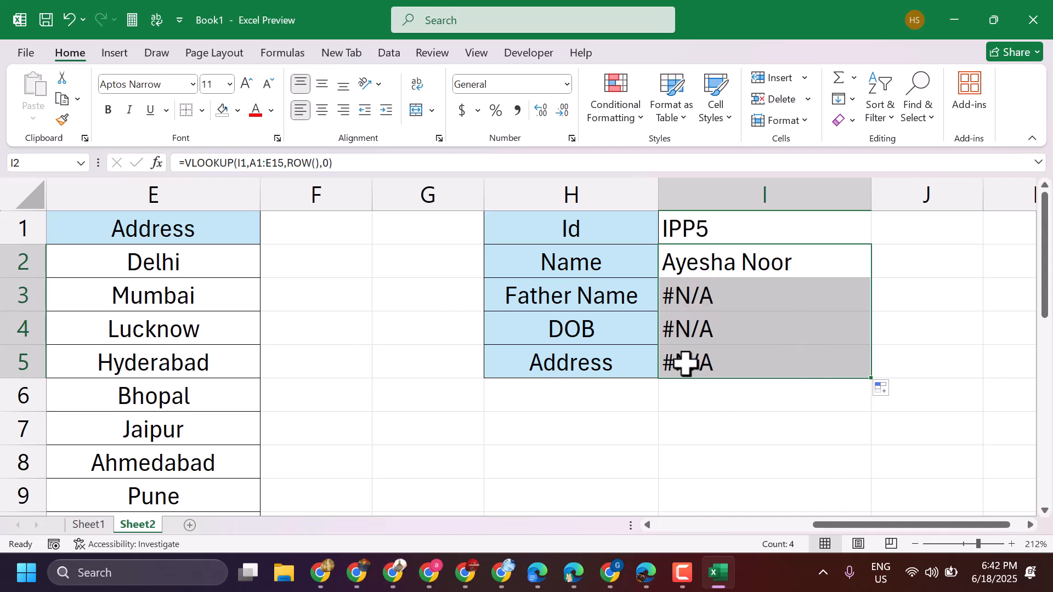
- Make the references in the I2 formula absolute as $I$1 and $A$1:$E$15, and refill it down to I5
double_click(716, 257)
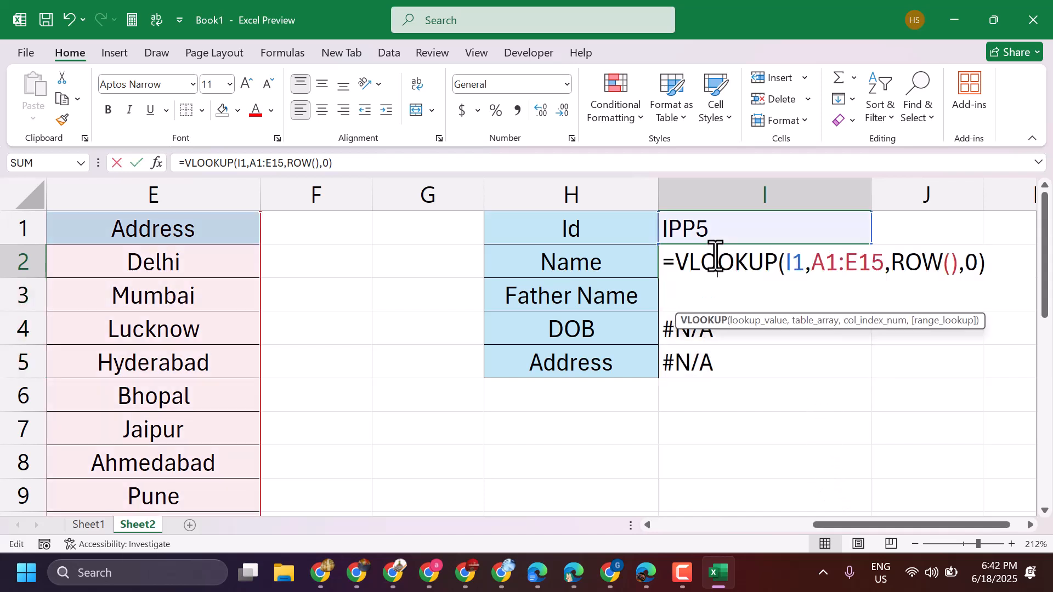
double_click(789, 263)
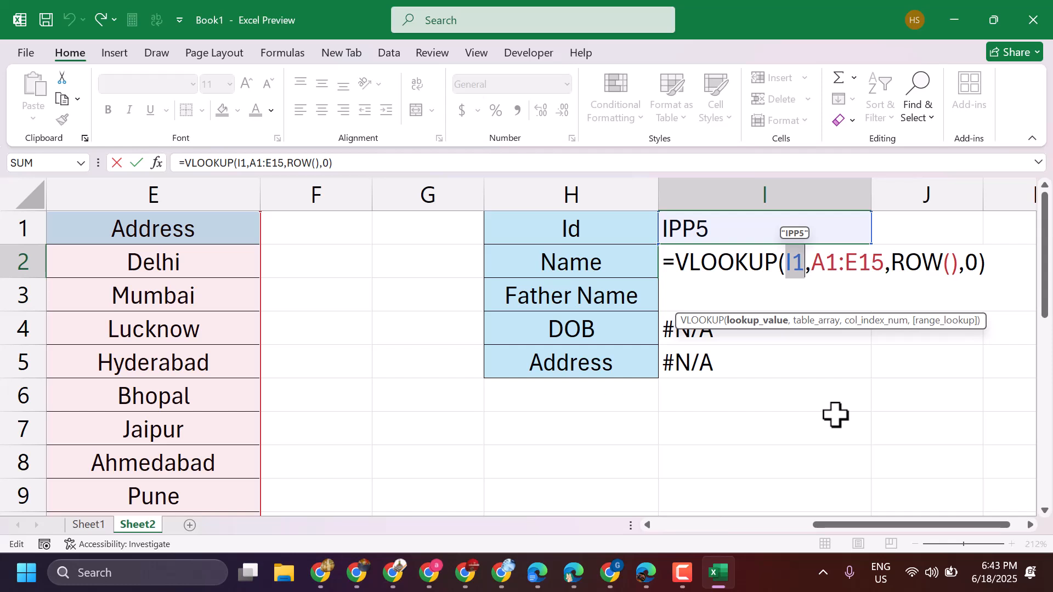
key("F4")
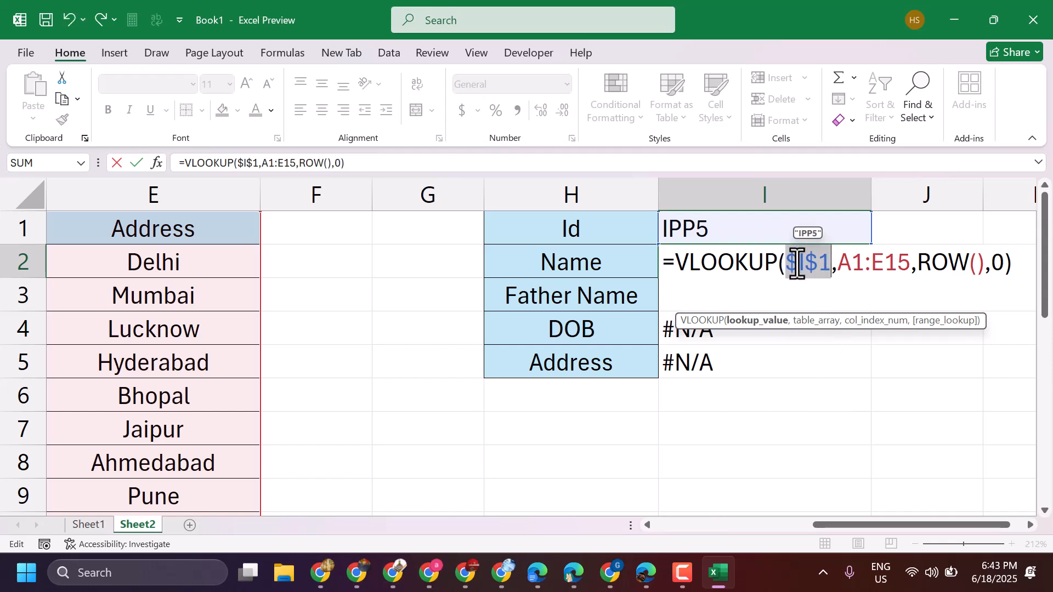
left_click(837, 258)
left_click_drag(837, 258, 909, 269)
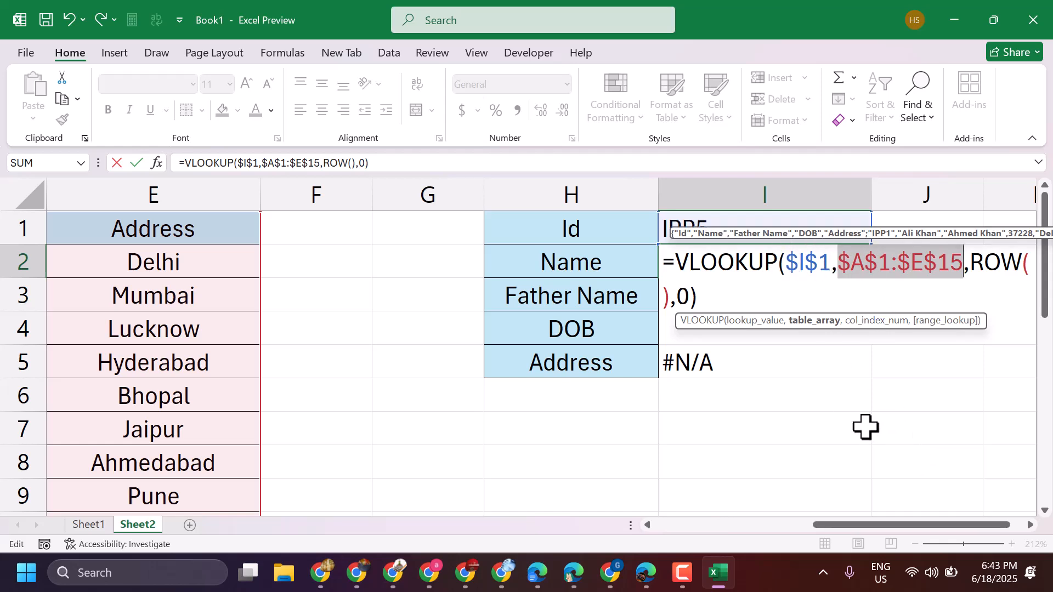
key("Return")
left_click(769, 246)
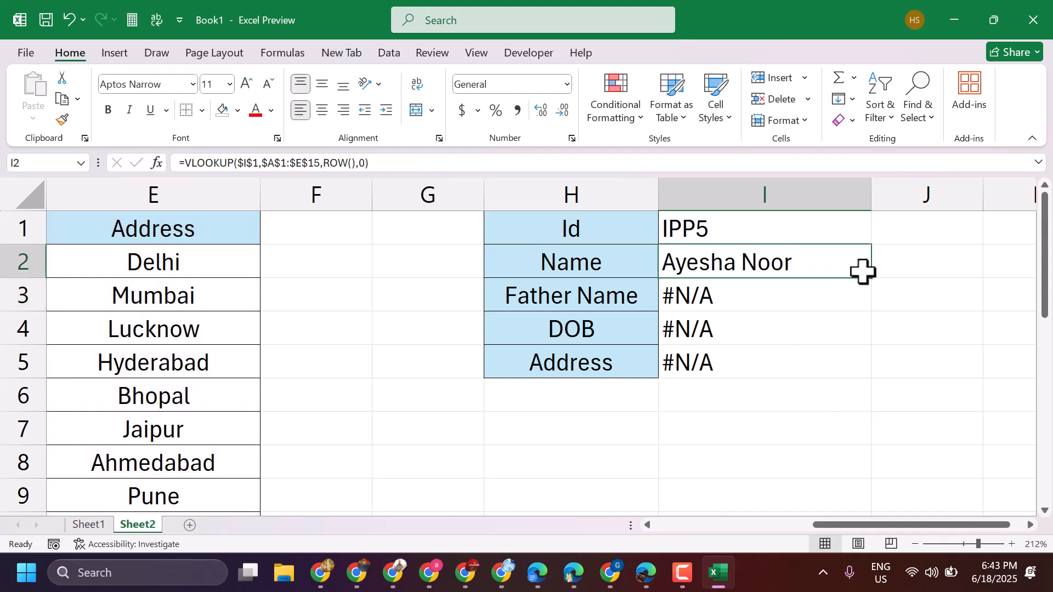
left_click_drag(874, 280, 863, 367)
- Change the lookup Id in I1 to IPP7 to test the formulas
left_click(724, 228)
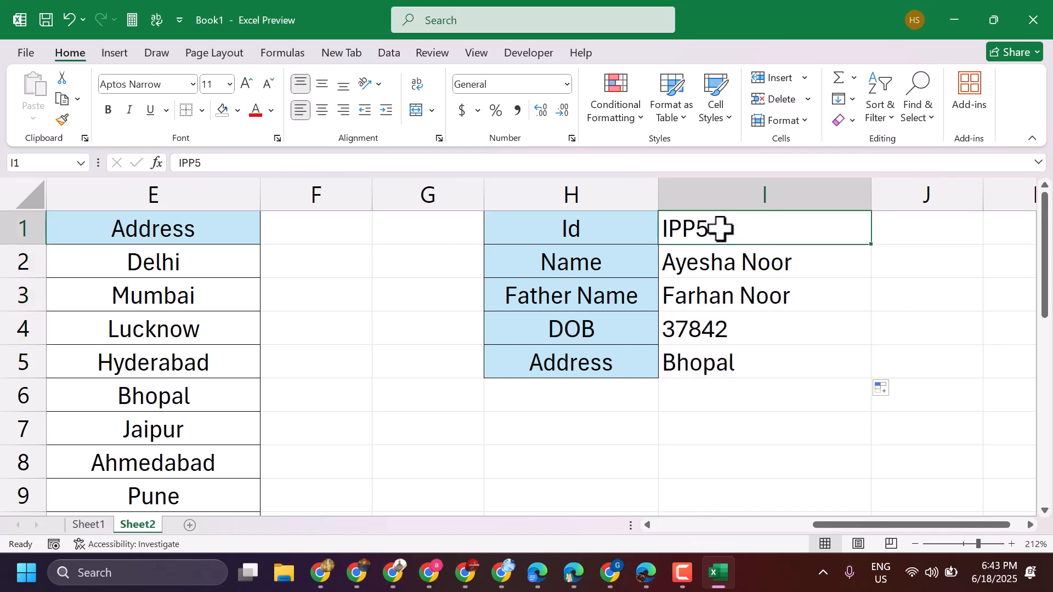
double_click(692, 226)
left_click_drag(692, 227, 710, 228)
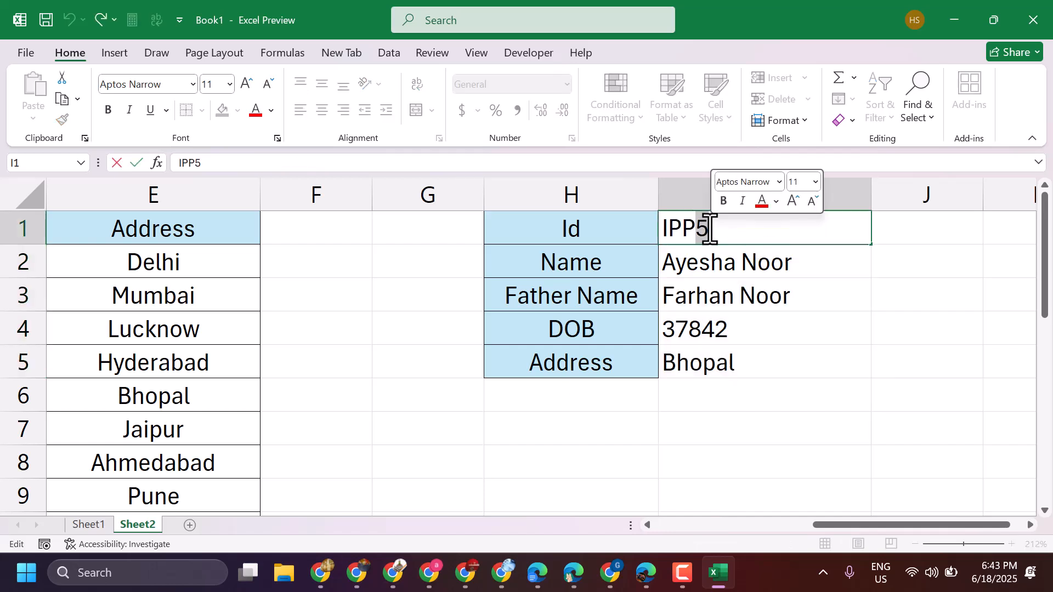
type("7")
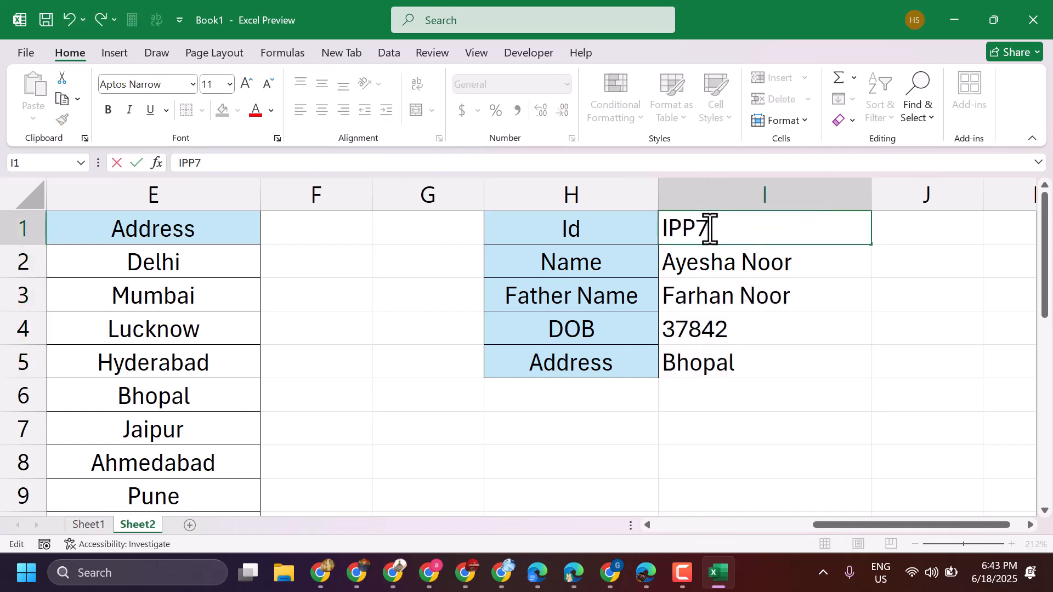
key("Return")
- Test the lookup block with another record by setting the Id in I1 to IPP9
left_click(701, 228)
double_click(691, 228)
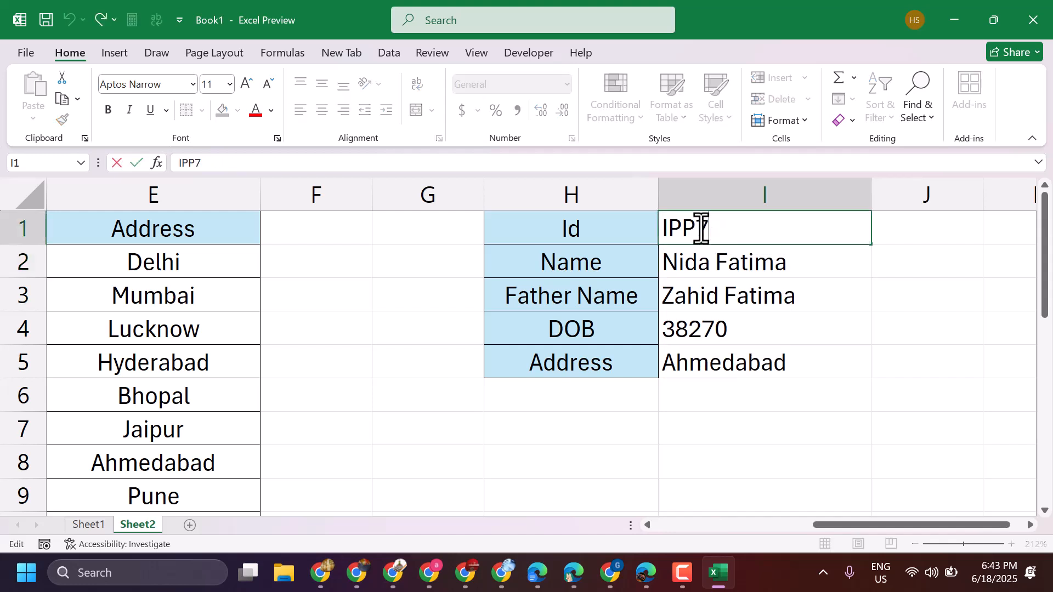
left_click_drag(690, 228, 709, 230)
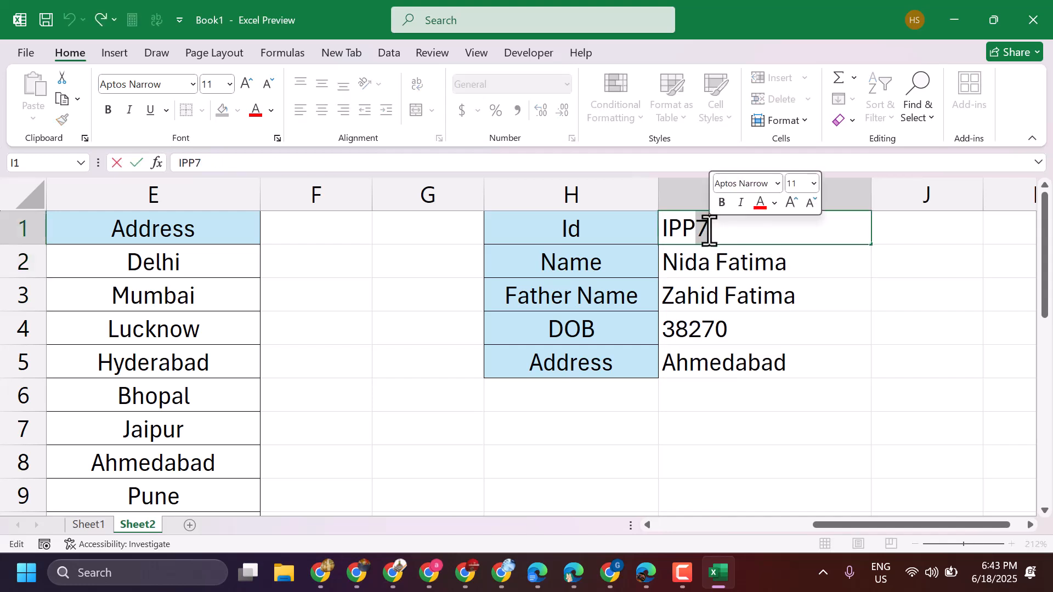
type("9")
key("Return")
- Set the lookup Id in I1 to IPP2 and leave the lookup block with the full data table in view
left_click(689, 225)
double_click(701, 228)
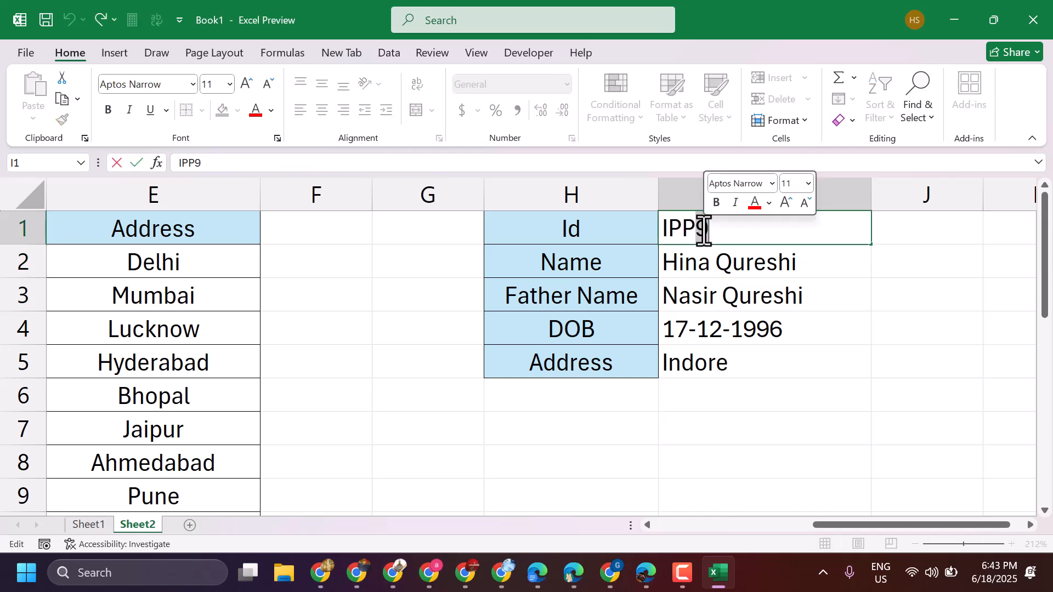
type("2")
key("Return")
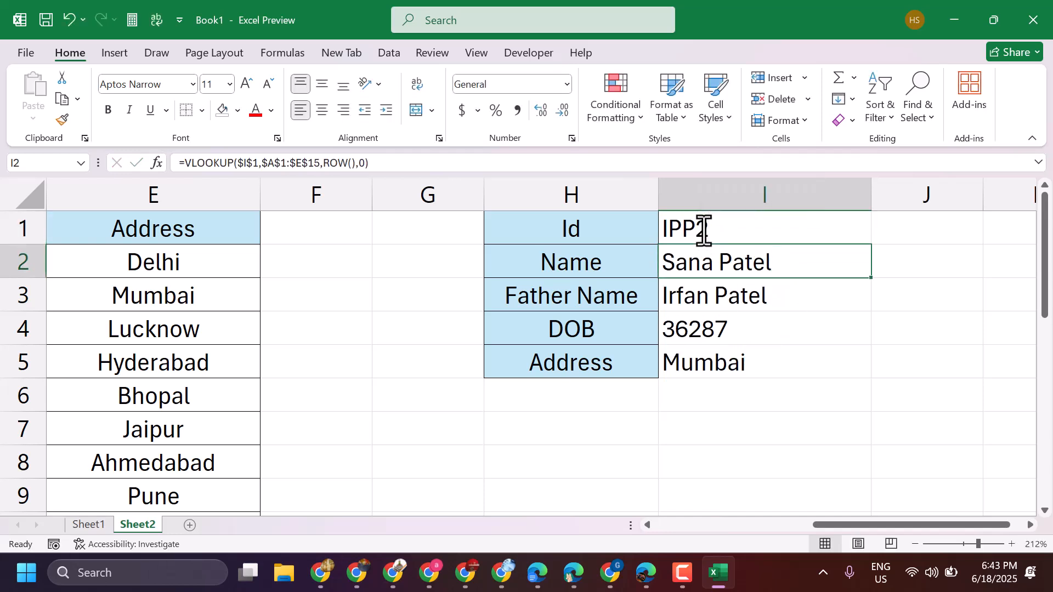
left_click(690, 438)
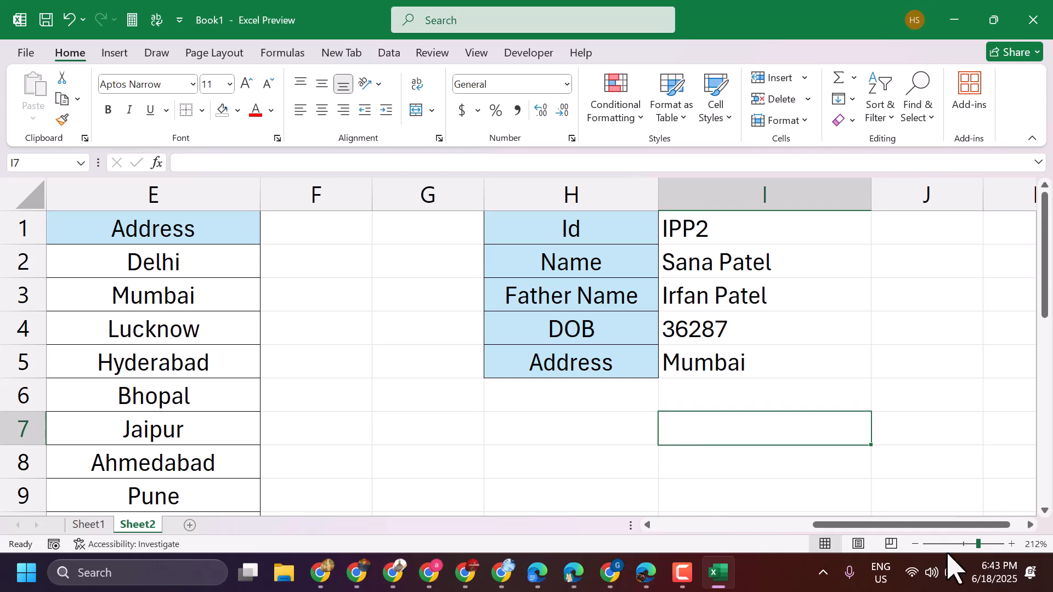
left_click(962, 545)
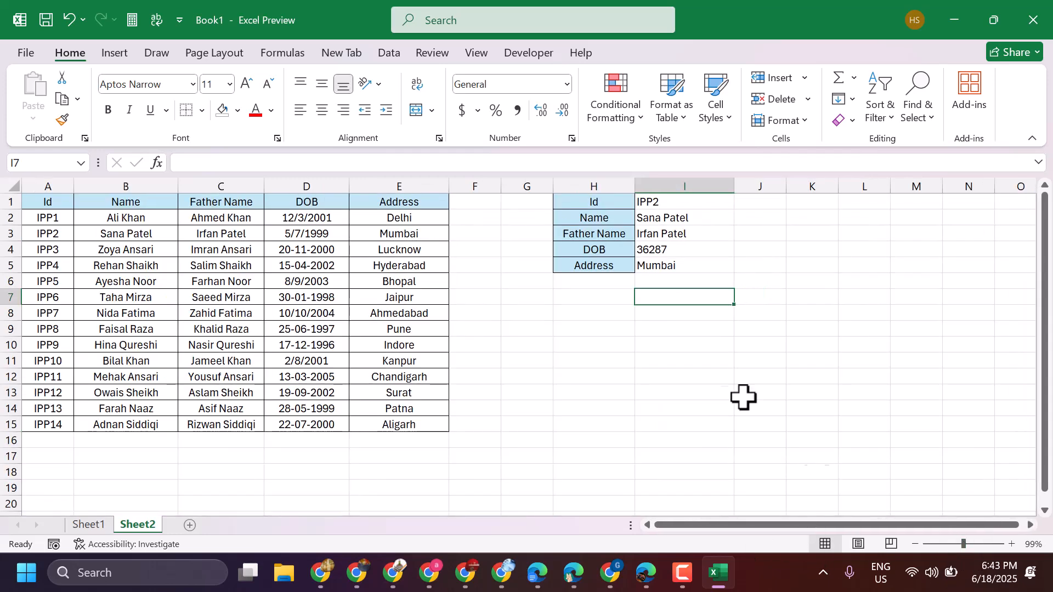